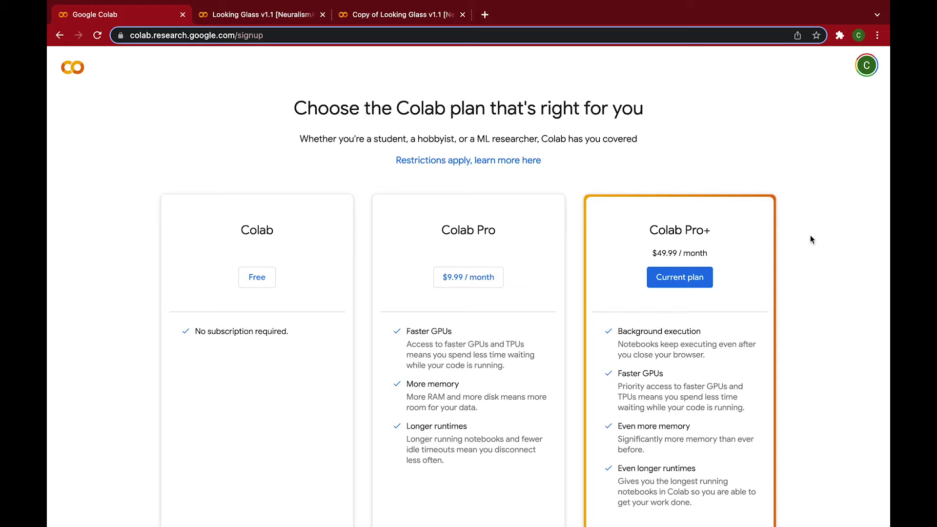
Step: Close the original Looking Glass v1.1 tab, keeping 'Copy of Looking Glass v1.1 [NeuralismAI edit]' open
left_click(288, 15)
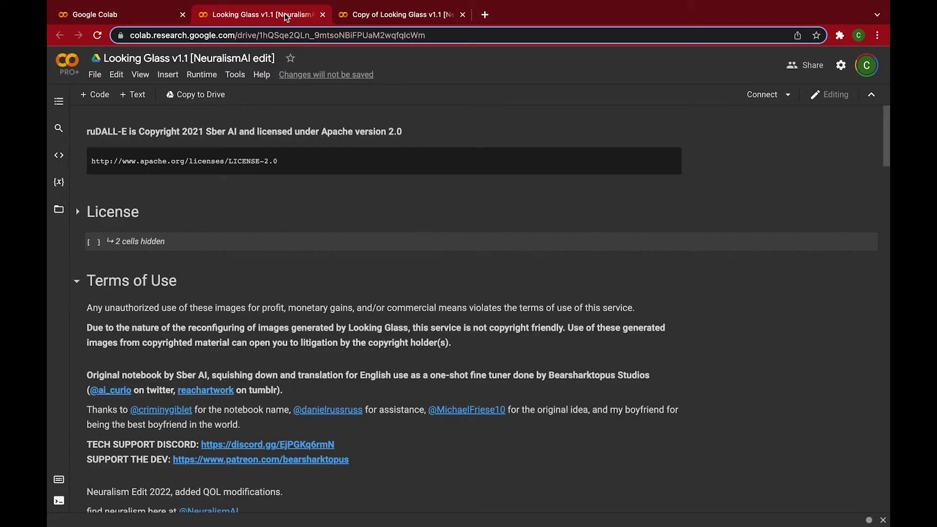
left_click(96, 78)
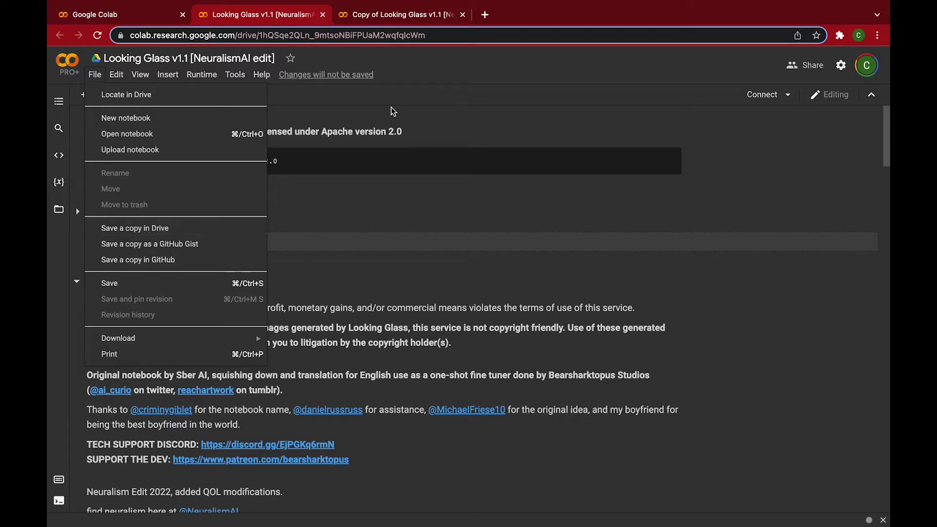
left_click(402, 65)
left_click(363, 21)
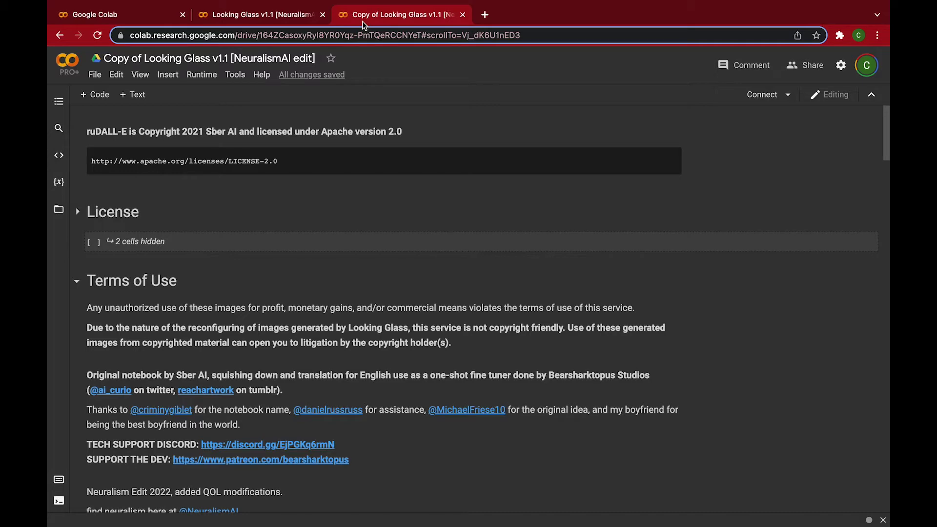
left_click(322, 15)
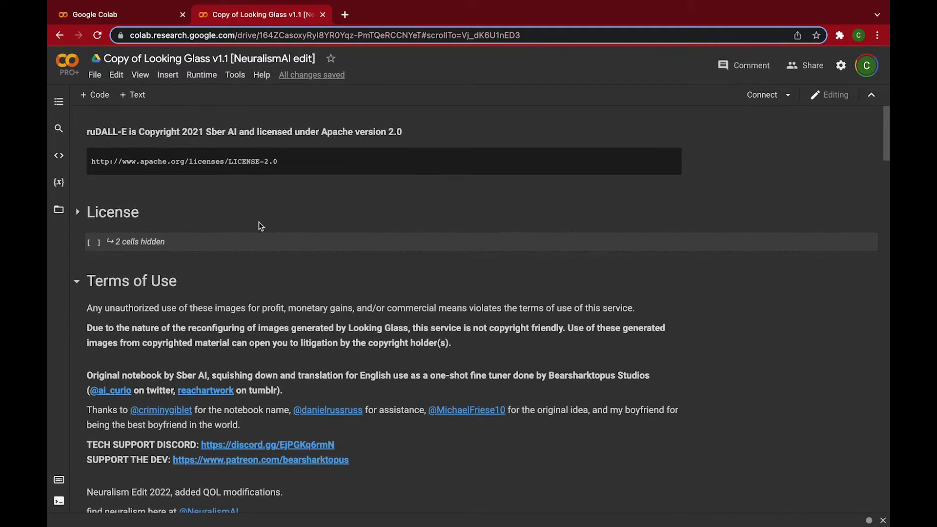
Step: Scroll down to Parameters, where file_to_train reads 'ImageToTrain.png', and preview Drawing.png
scroll(303, 360, "down", 2)
scroll(302, 360, "up", 2)
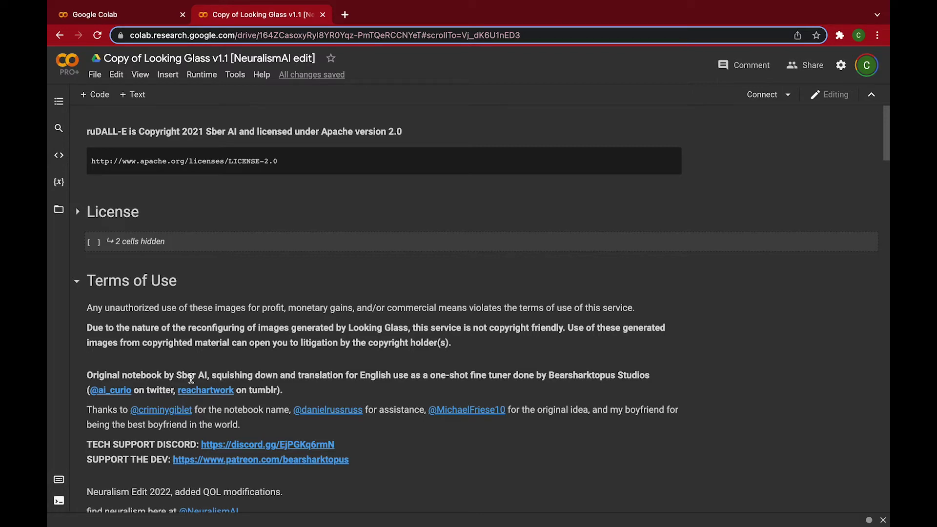
scroll(291, 487, "down", 2)
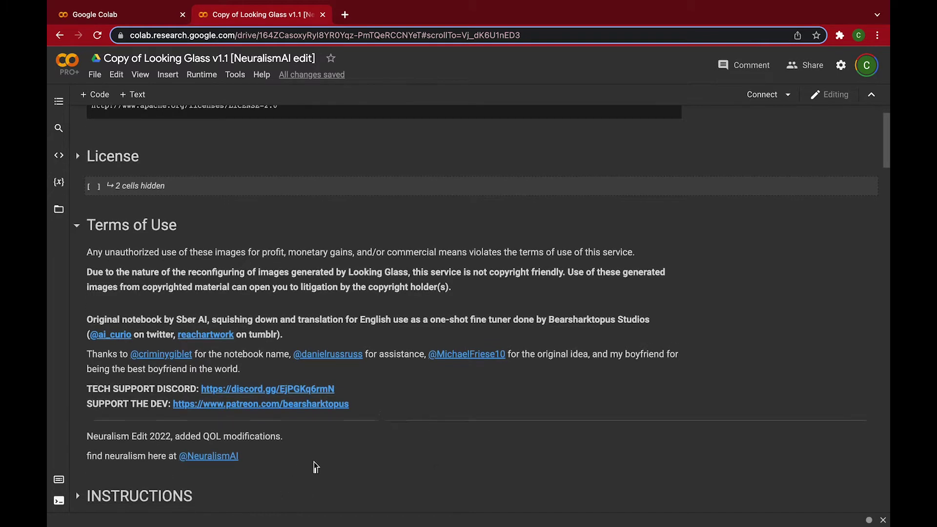
left_click_drag(349, 406, 184, 256)
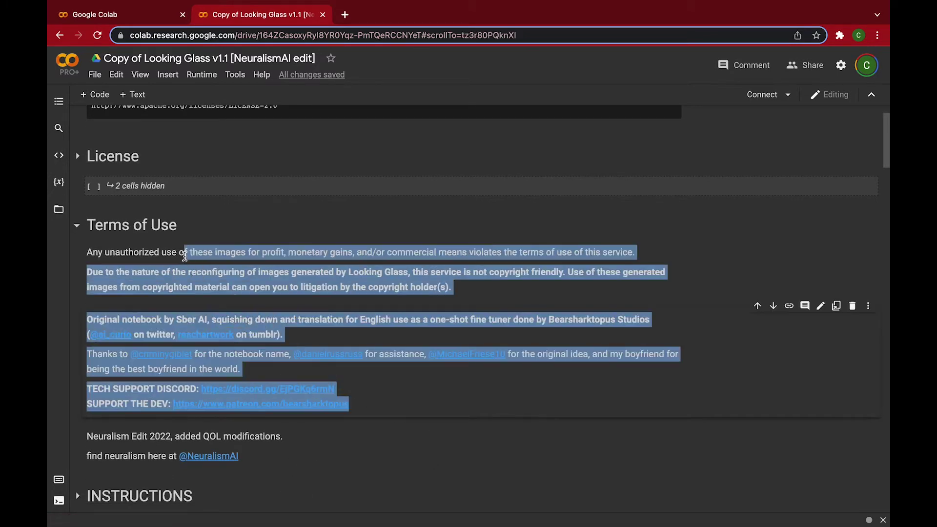
left_click(272, 263)
scroll(405, 306, "down", 2)
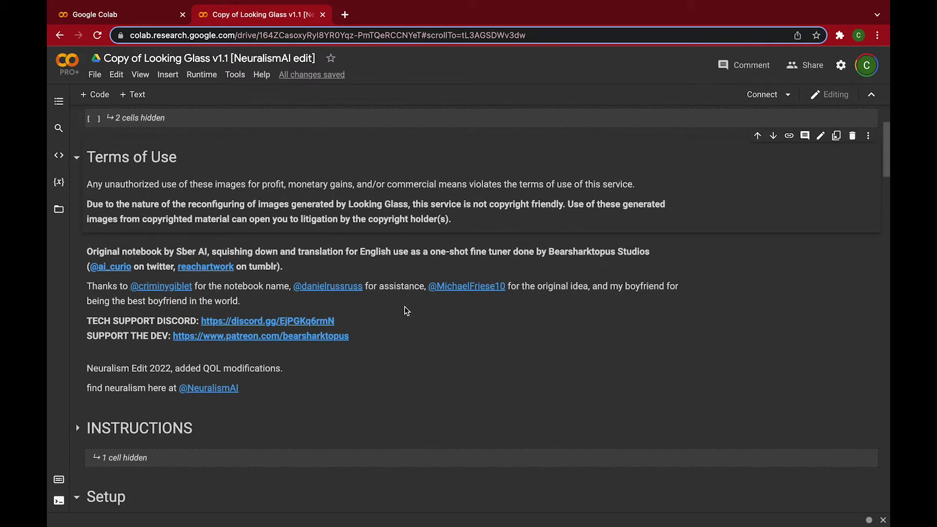
scroll(405, 306, "down", 10)
scroll(405, 306, "down", 10)
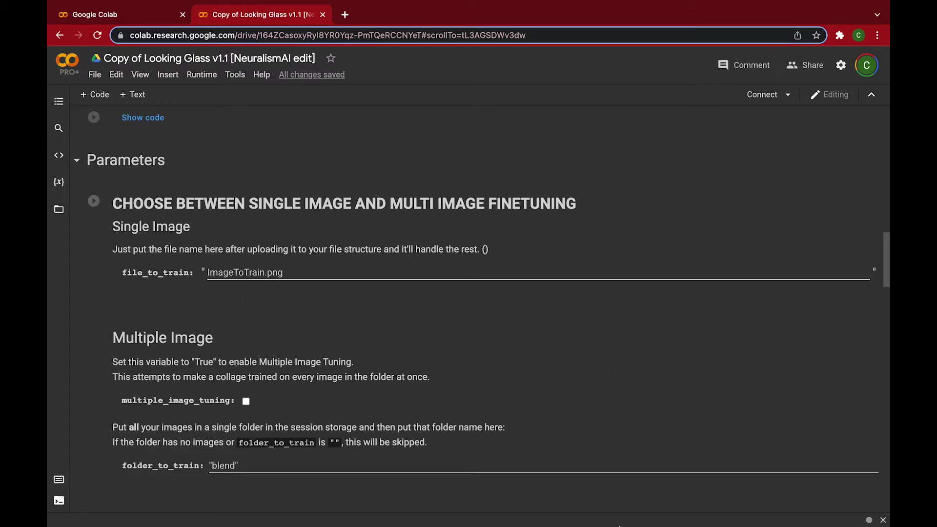
mouse_move(621, 525)
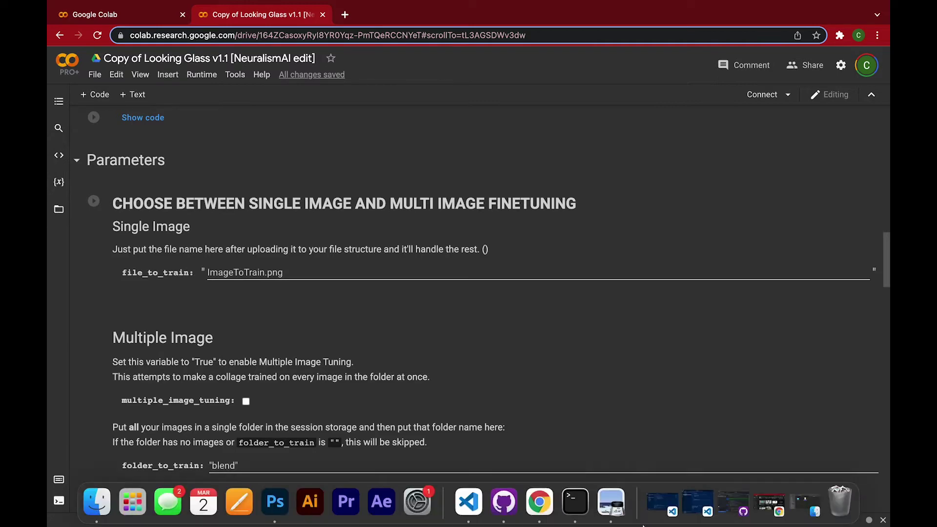
left_click(612, 502)
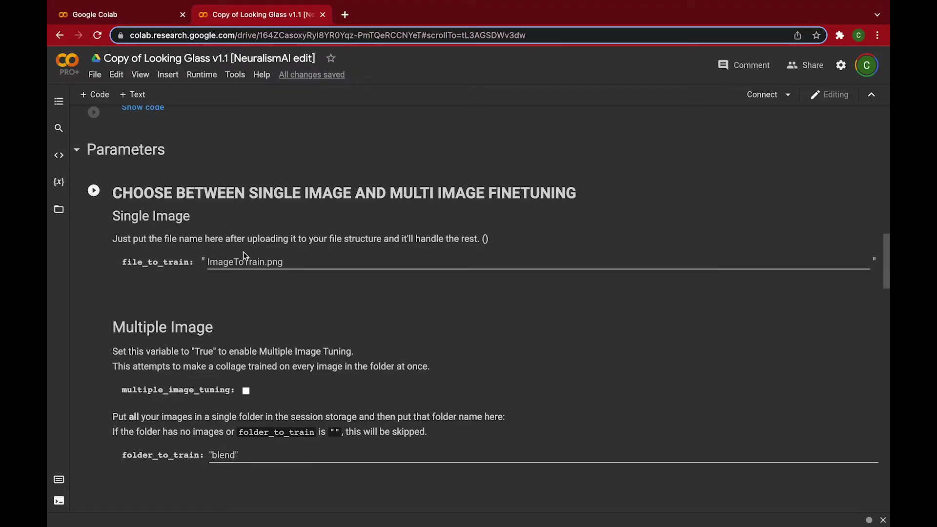
Step: Show the session's Files panel and dismiss the background-execution notice
left_click(59, 211)
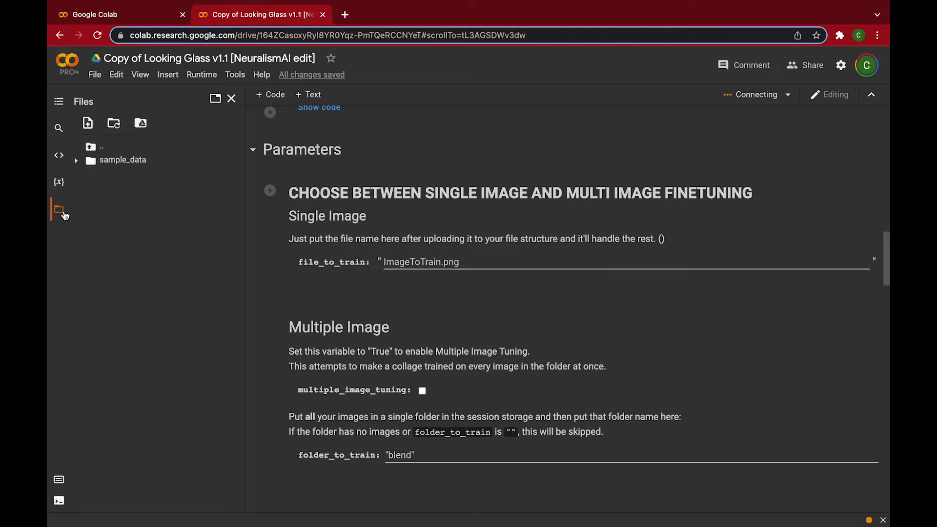
left_click(59, 210)
left_click(60, 213)
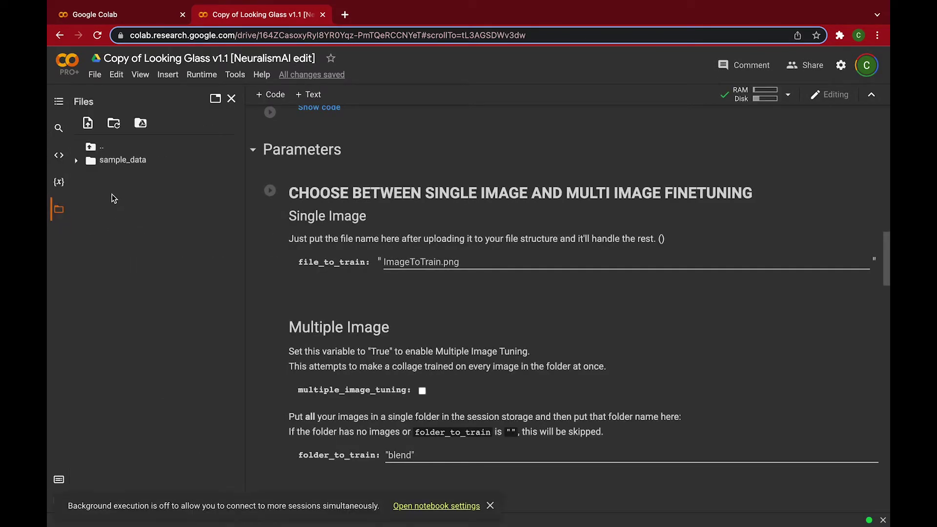
left_click(490, 507)
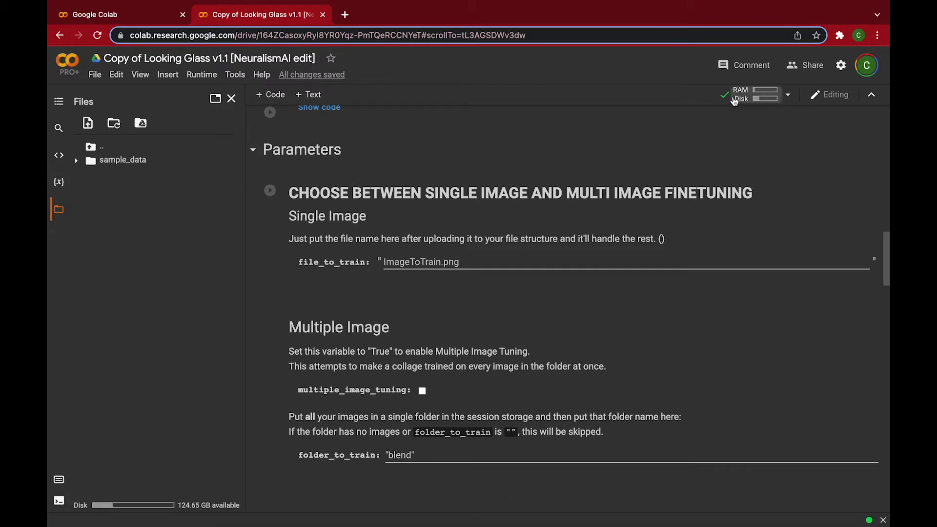
Step: Upload Drawing.png from the TrainingImage folder into the session storage
left_click(88, 124)
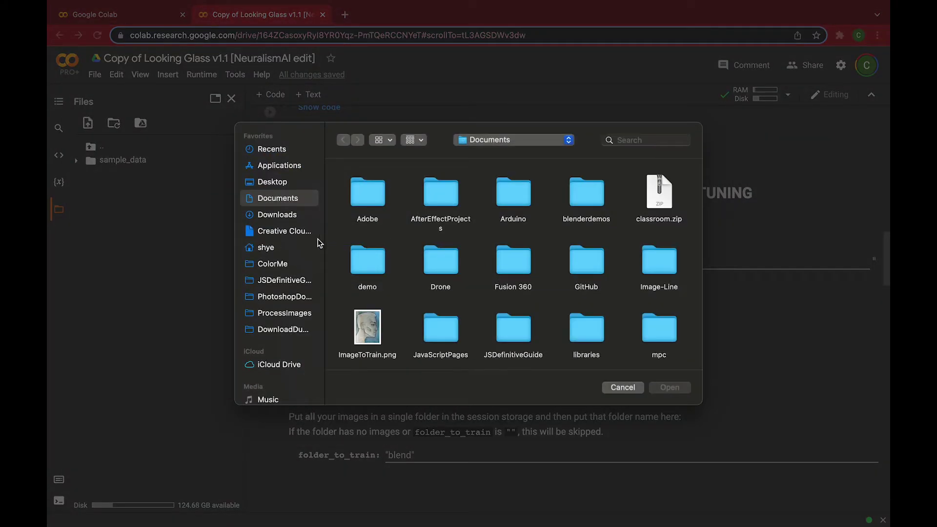
scroll(439, 302, "down", 10)
double_click(446, 329)
double_click(367, 190)
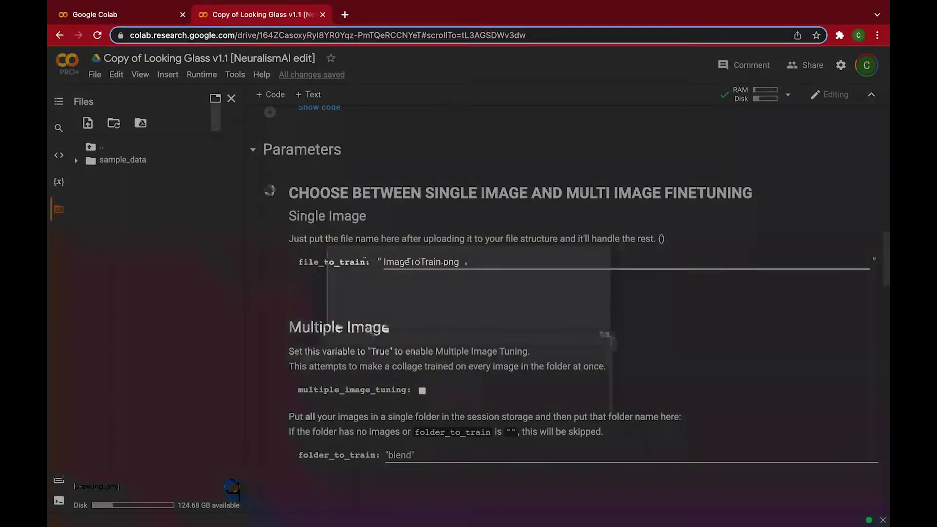
left_click(587, 316)
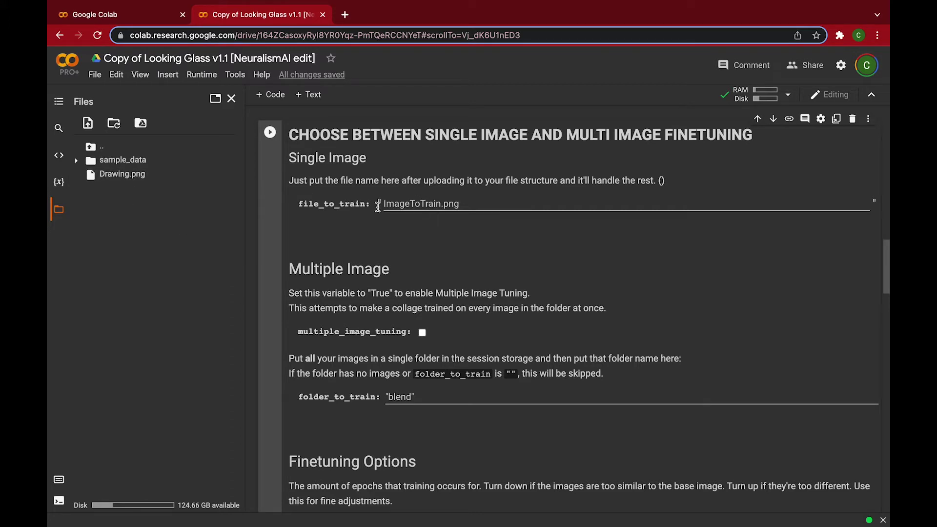
Step: Change file_to_train from 'ImageToTrain.png' to 'Drawing.png'
left_click(431, 202)
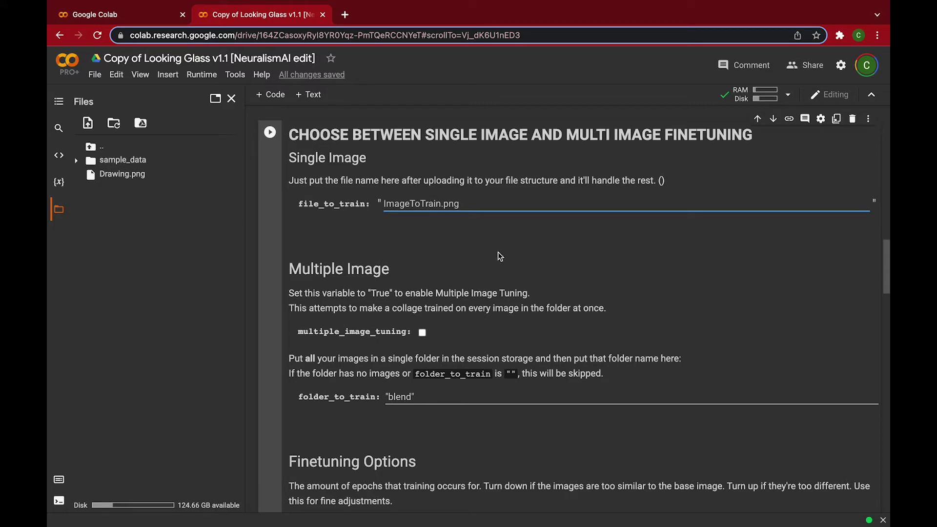
key("Right")
key("BackSpace")
key("BackSpace")
key("BackSpace")
key("BackSpace")
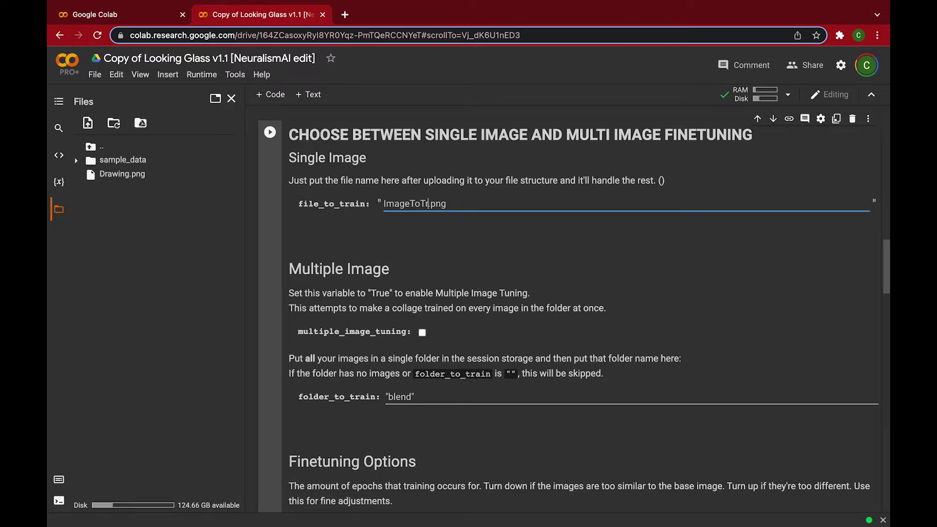
key("BackSpace")
key("BackSpace")
key("BackSpace")
key("BackSpace")
key("BackSpace")
key("BackSpace")
key("BackSpace")
key("BackSpace")
key("BackSpace")
type("Drawing")
left_click(439, 205)
Step: Scroll down to Collage Options, still set to 4 images with collage_amount 100
scroll(496, 253, "down", 2)
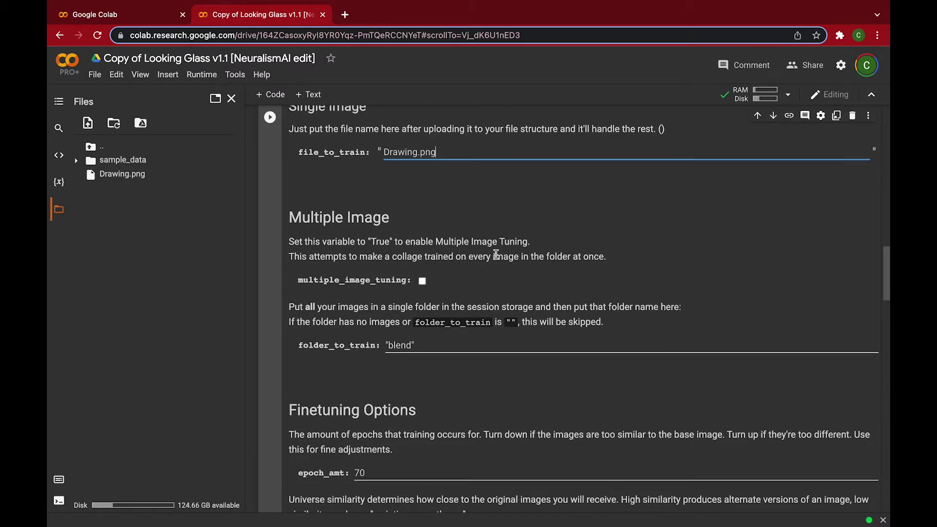
scroll(496, 254, "up", 2)
scroll(464, 292, "down", 3)
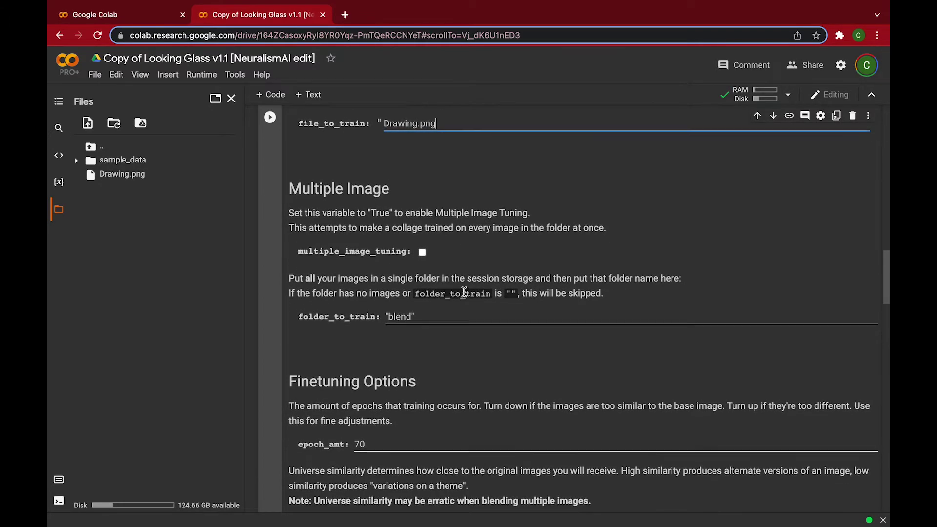
scroll(464, 291, "up", 3)
scroll(464, 292, "down", 2)
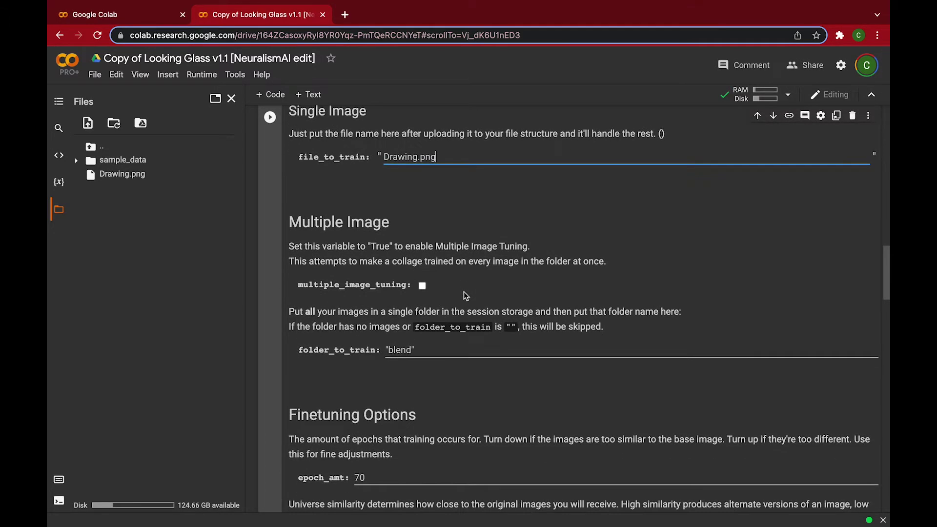
scroll(464, 291, "down", 10)
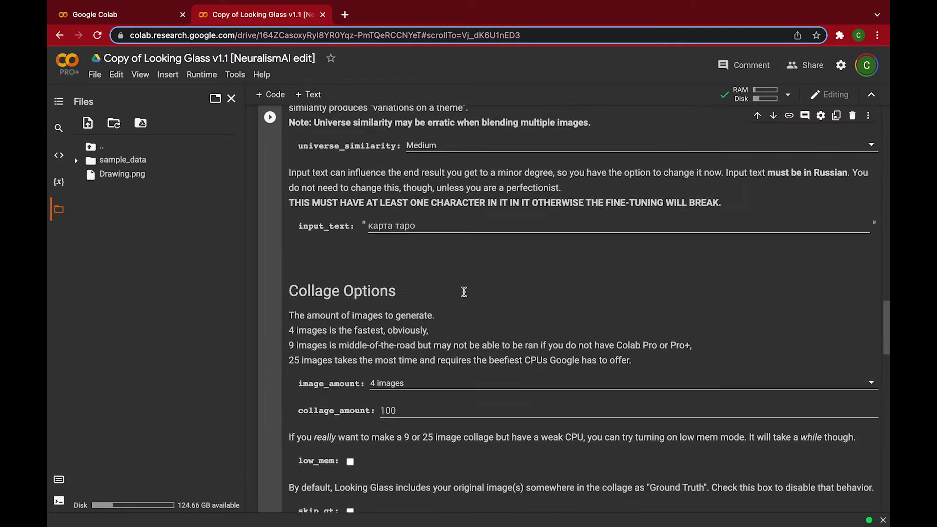
scroll(464, 291, "down", 3)
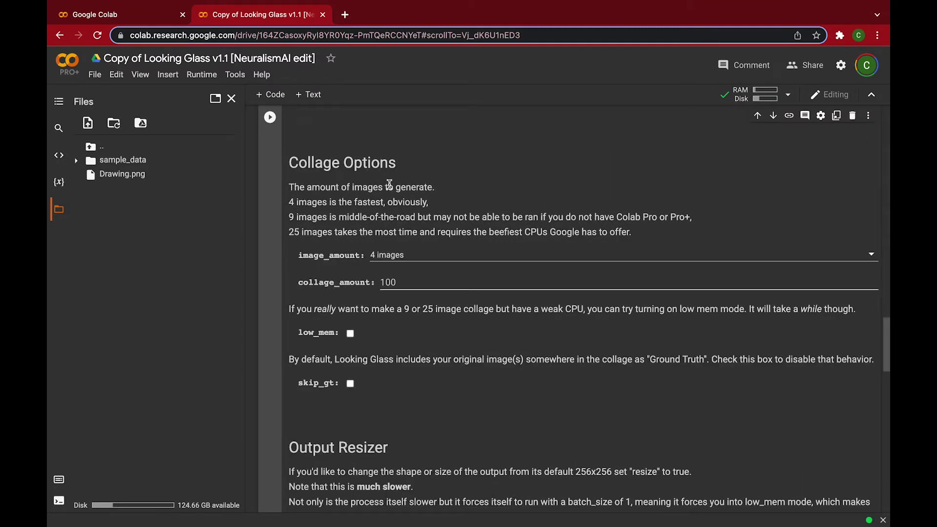
scroll(389, 183, "down", 1)
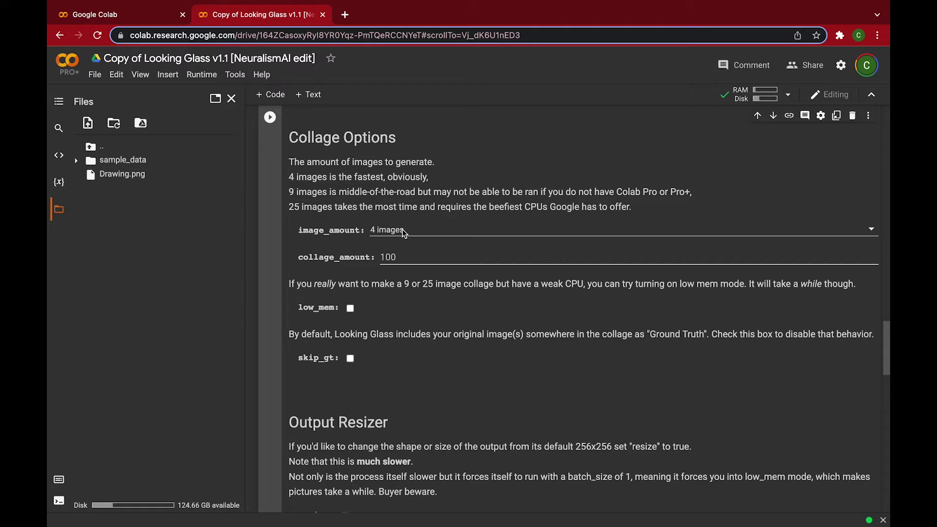
left_click(375, 228)
left_click(375, 230)
left_click(406, 259)
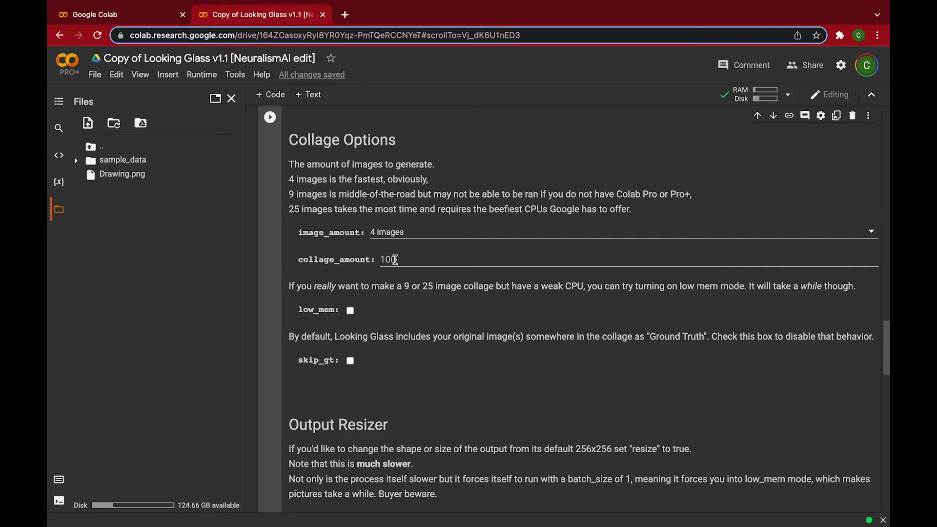
scroll(395, 259, "down", 4)
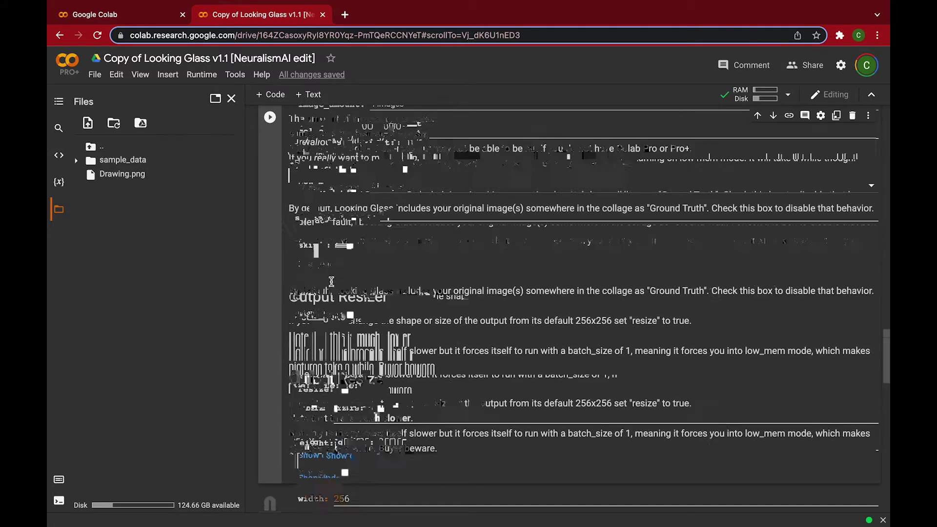
scroll(331, 282, "up", 10)
scroll(326, 288, "down", 9)
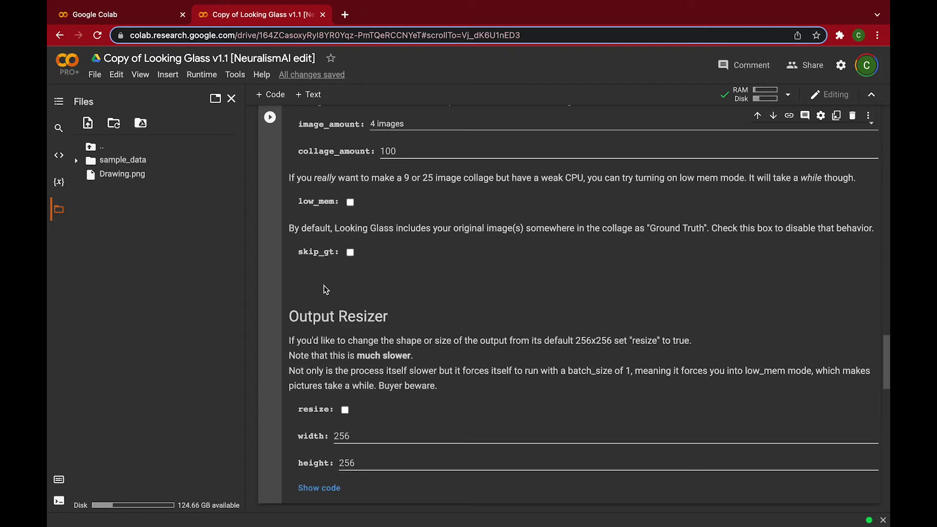
scroll(326, 290, "down", 3)
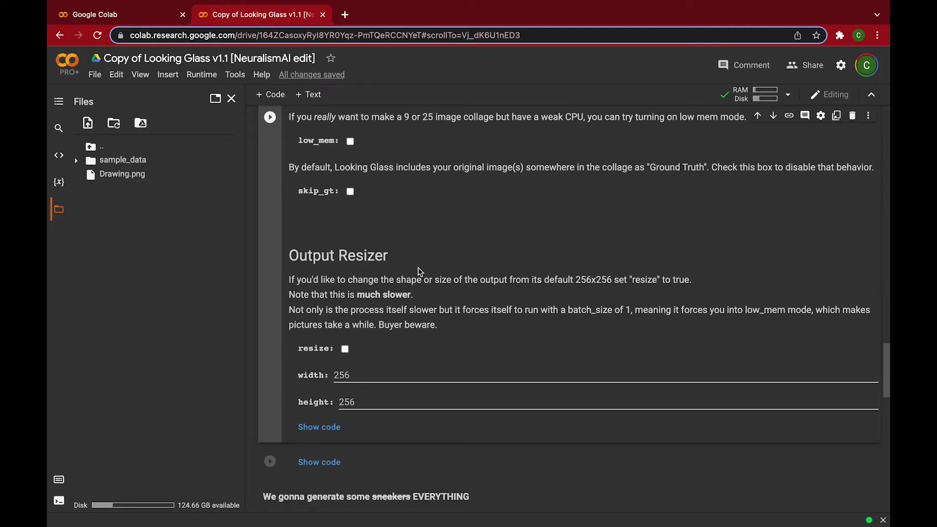
scroll(394, 304, "up", 12)
scroll(393, 304, "down", 2)
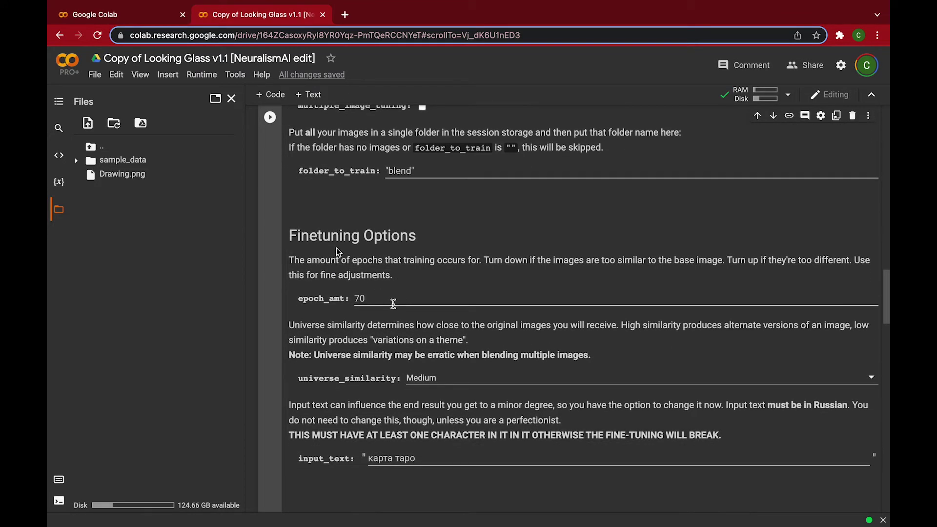
scroll(393, 304, "down", 10)
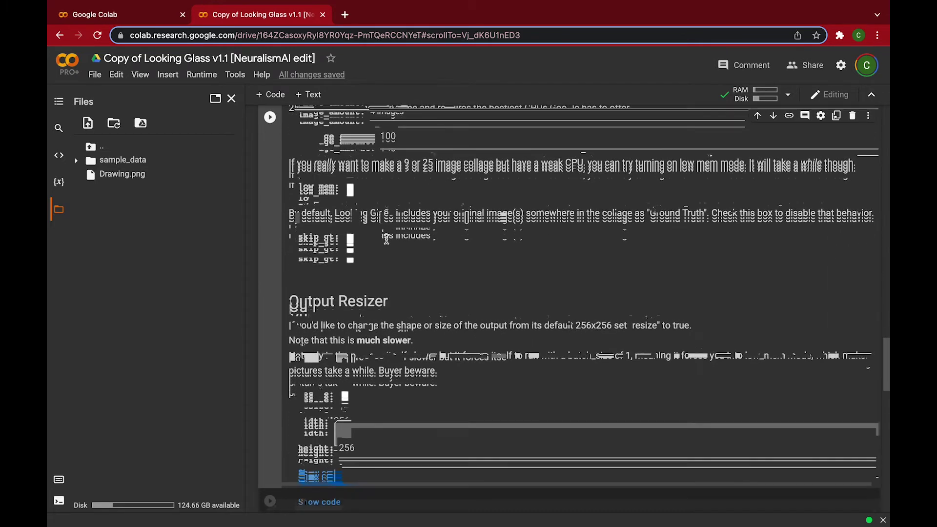
scroll(352, 274, "down", 1)
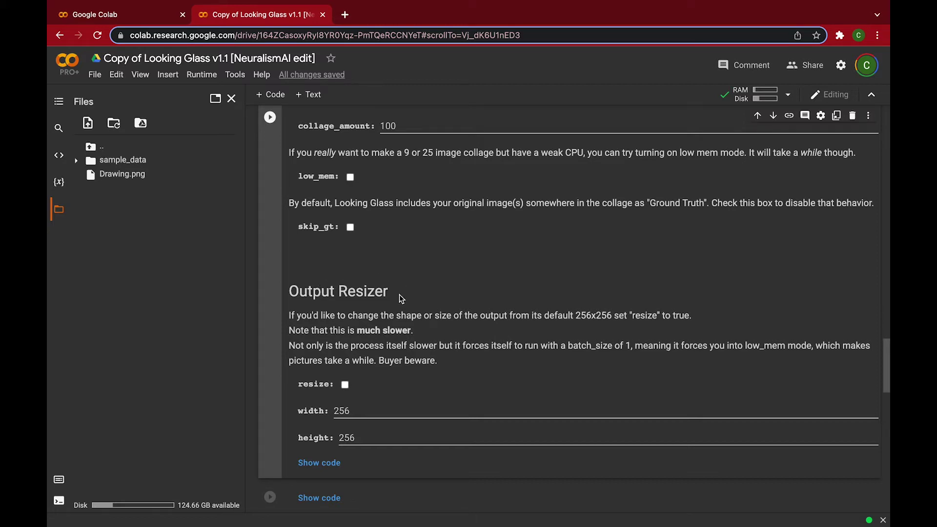
scroll(401, 299, "up", 8)
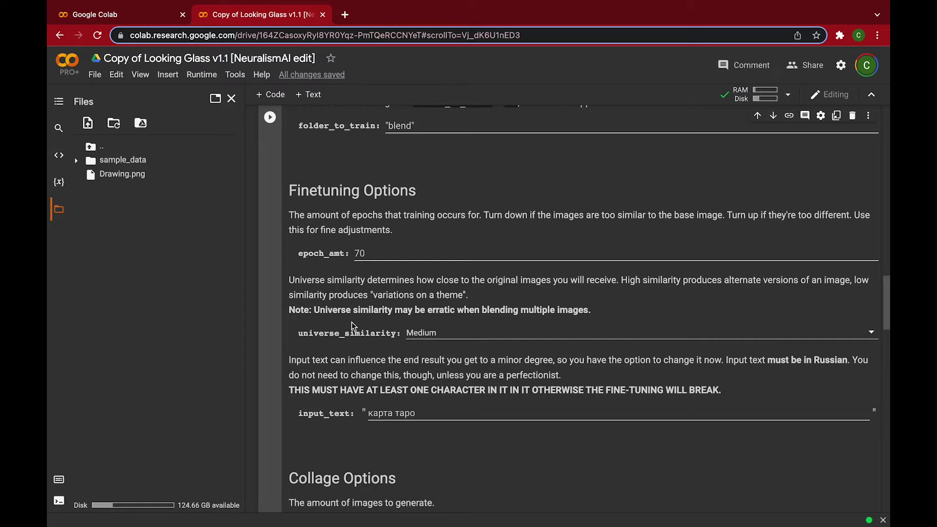
scroll(352, 324, "down", 1)
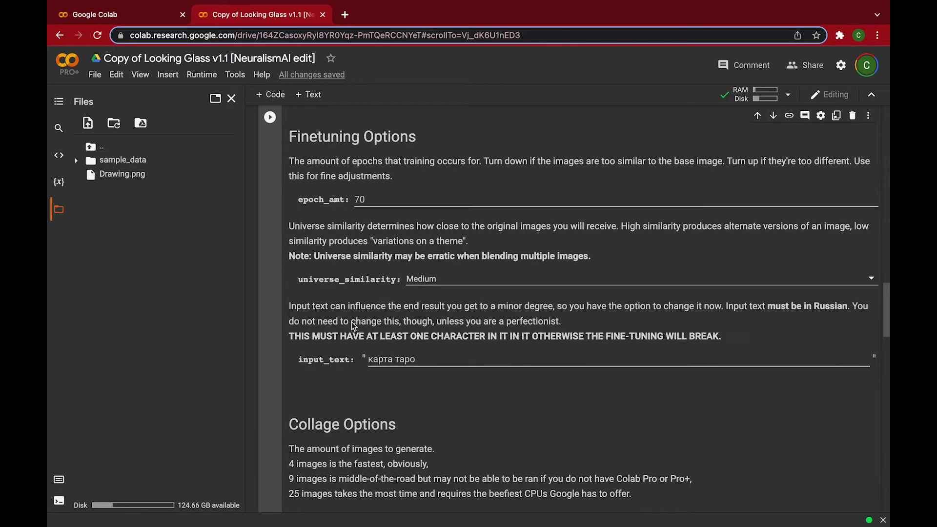
scroll(353, 326, "up", 1)
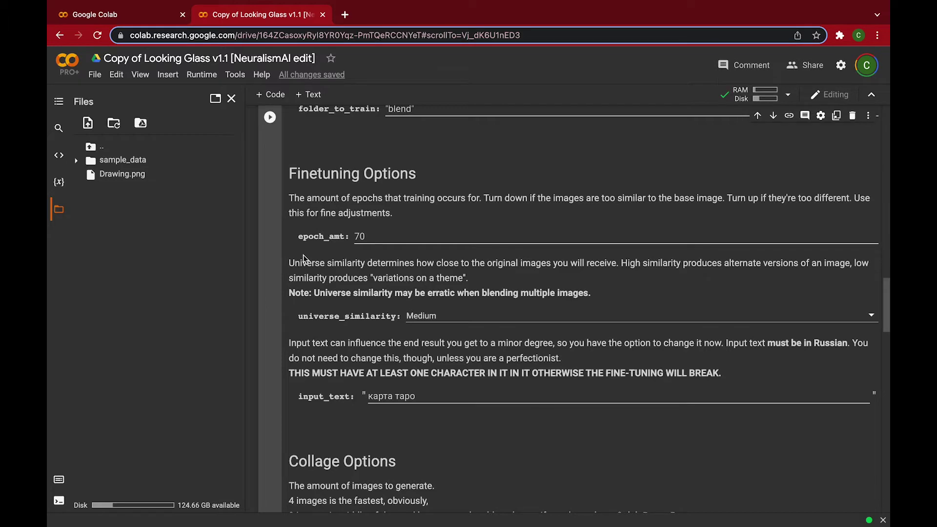
scroll(303, 258, "down", 2)
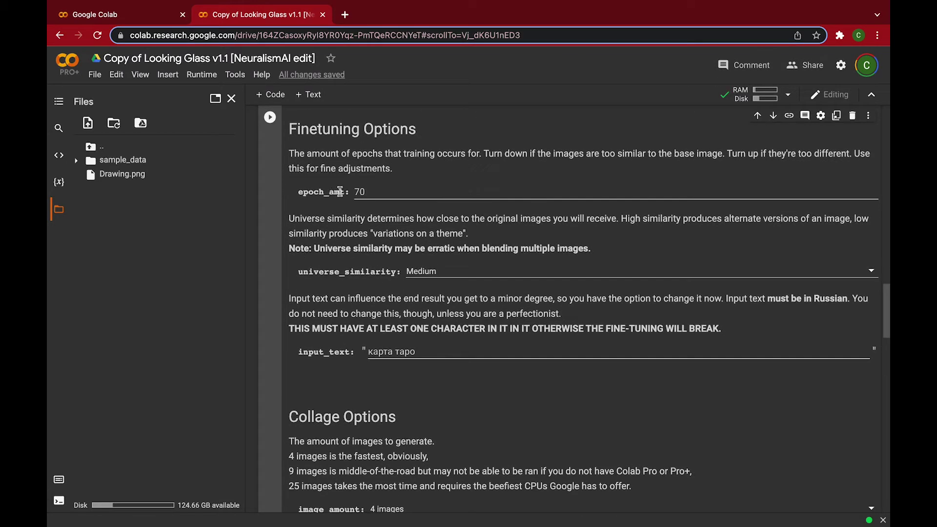
scroll(357, 270, "down", 1)
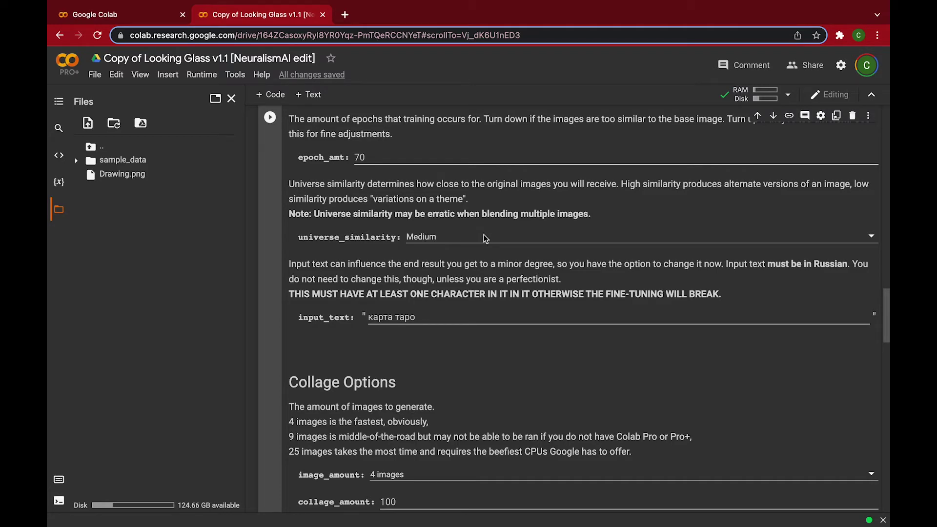
scroll(484, 234, "down", 20)
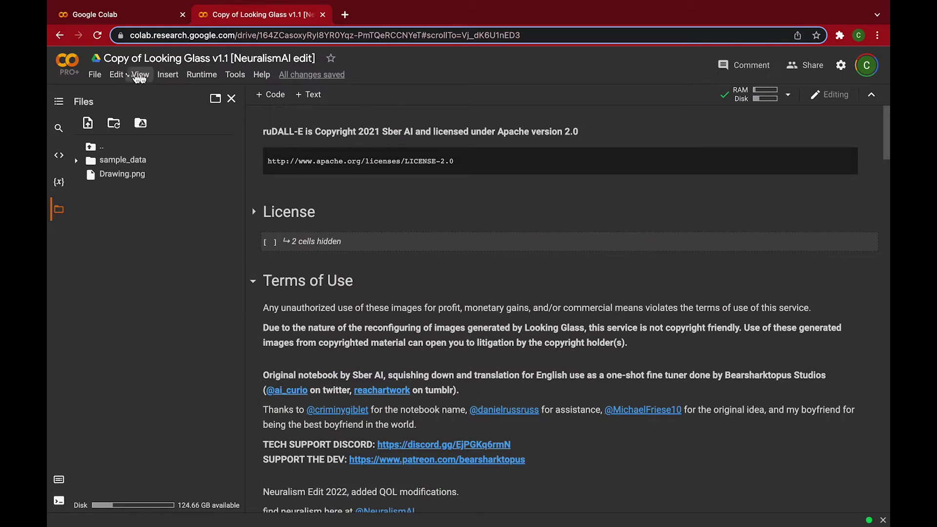
Step: Run all notebook cells and allow the notebook Google Drive access with the chosen account
left_click(198, 78)
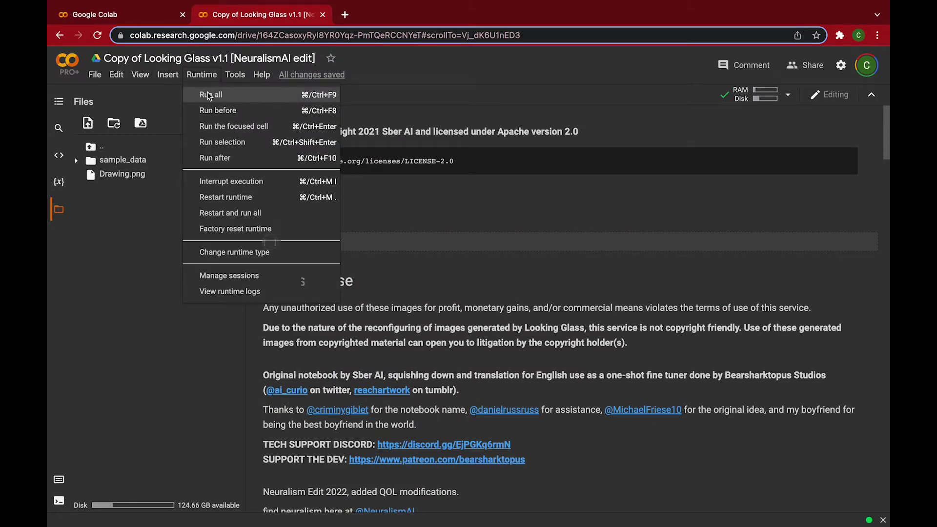
left_click(209, 95)
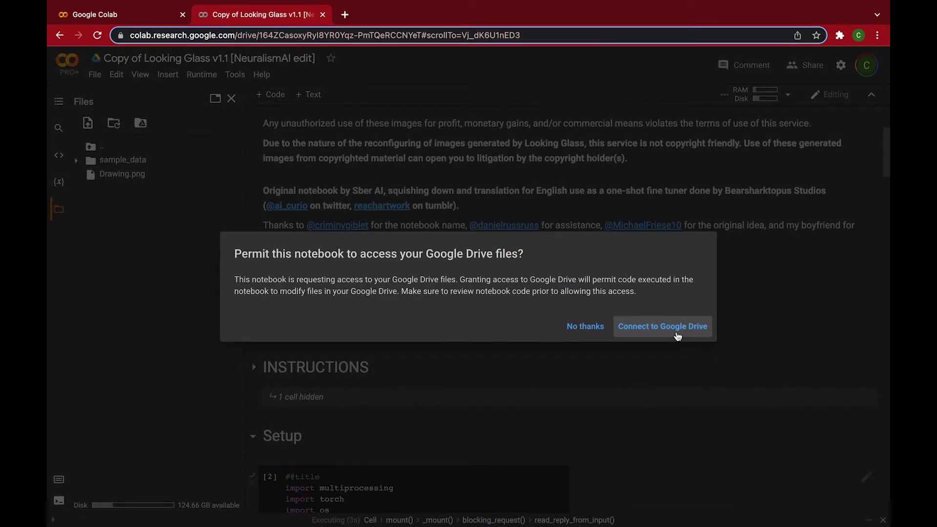
left_click(677, 336)
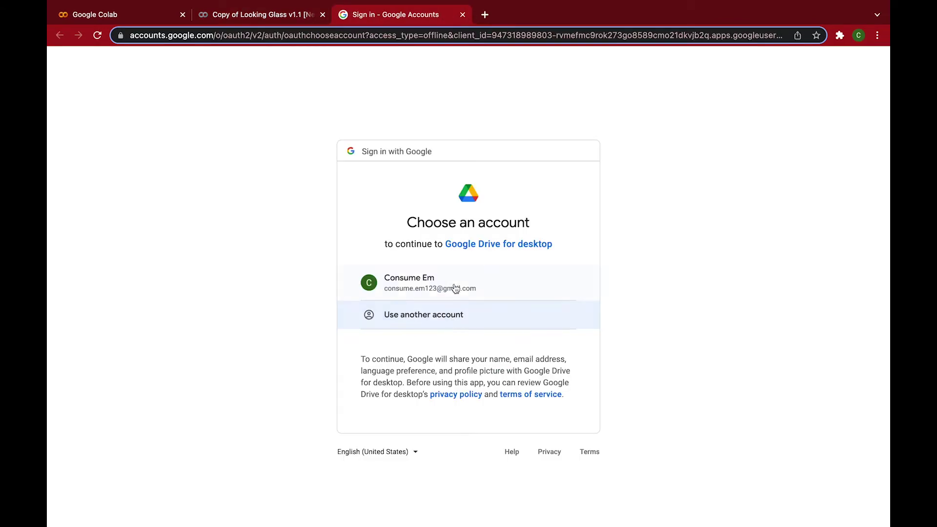
left_click(455, 287)
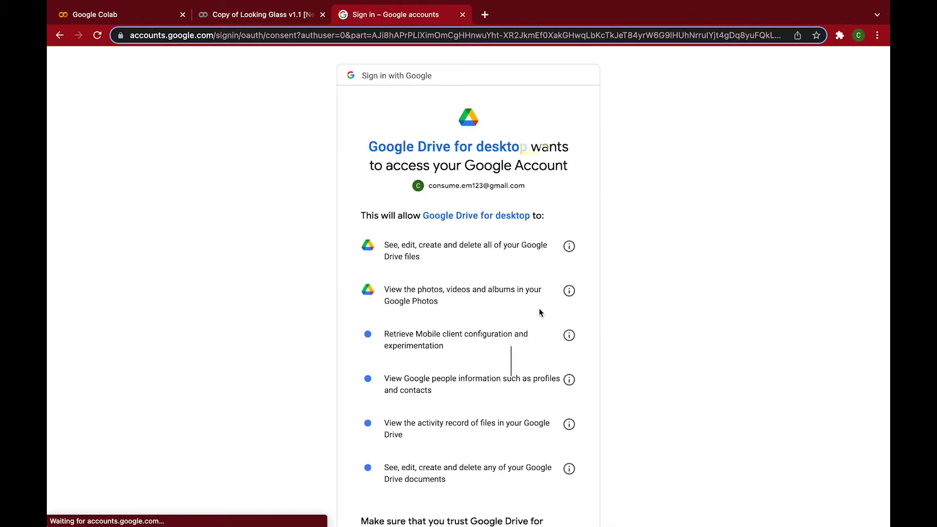
scroll(535, 285, "down", 5)
left_click(521, 440)
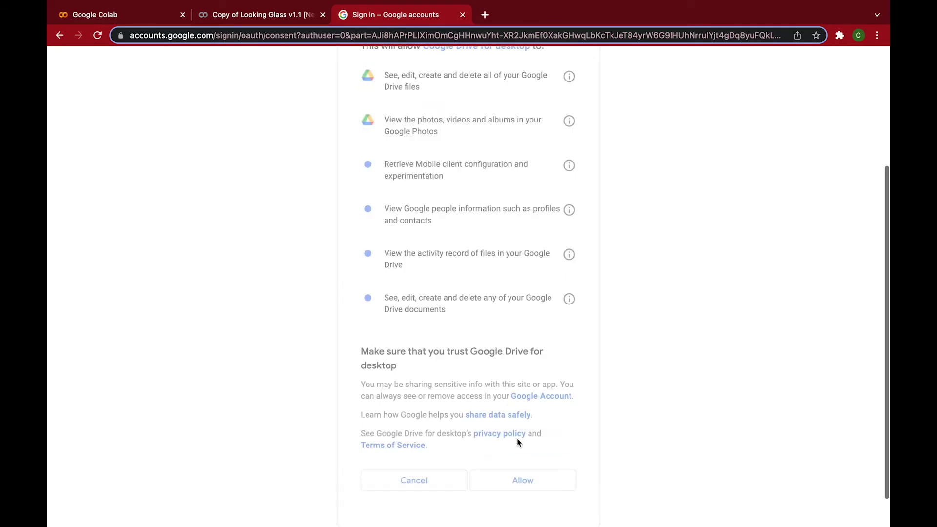
Step: Follow Setup, ru-dalle install and Finetuning down to the Generation cell at 15% (154/1024)
scroll(335, 271, "down", 3)
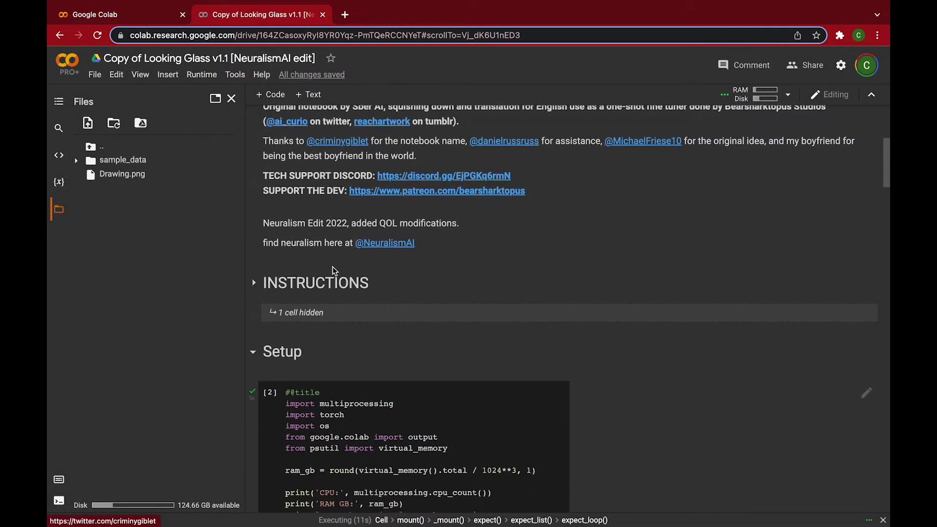
scroll(334, 271, "down", 4)
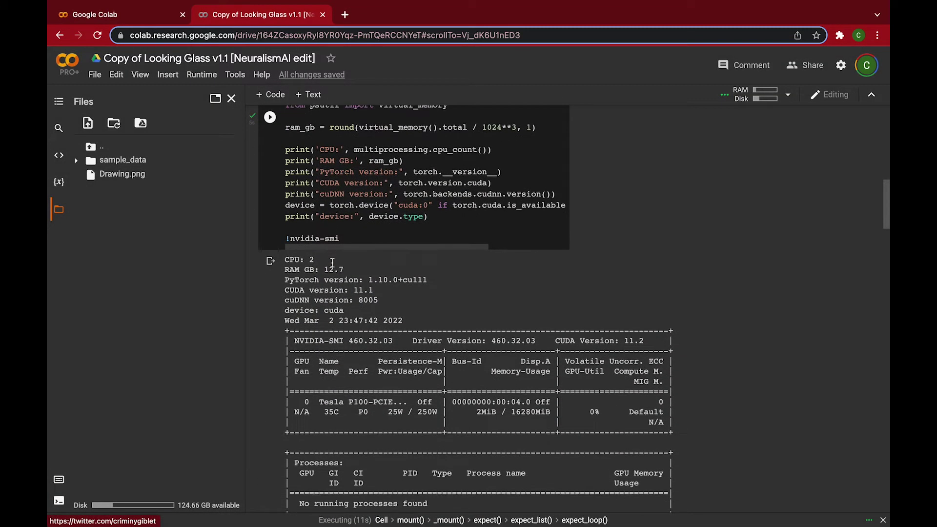
scroll(332, 264, "down", 7)
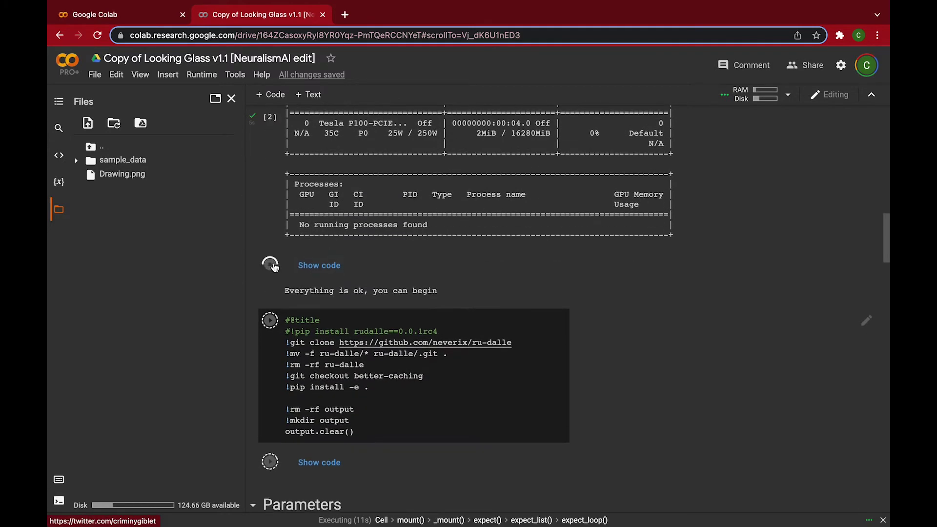
scroll(391, 267, "down", 2)
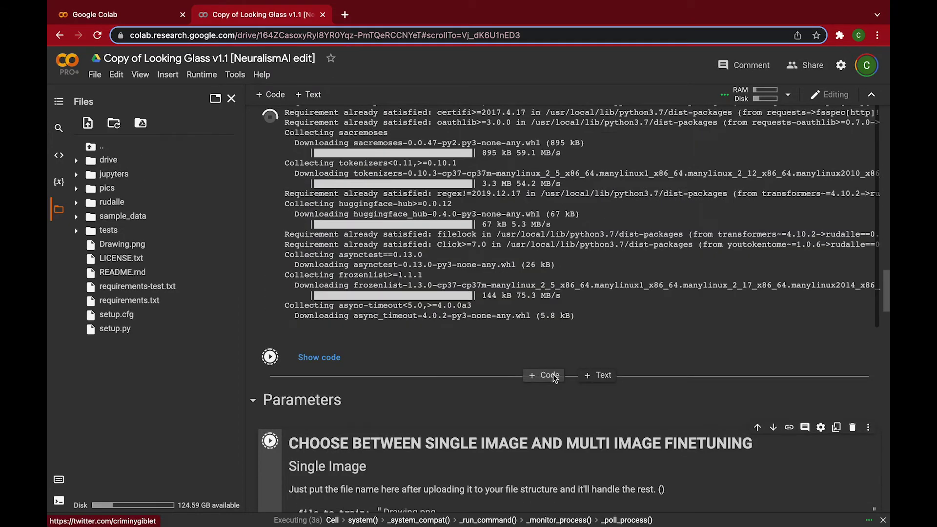
scroll(435, 368, "down", 2)
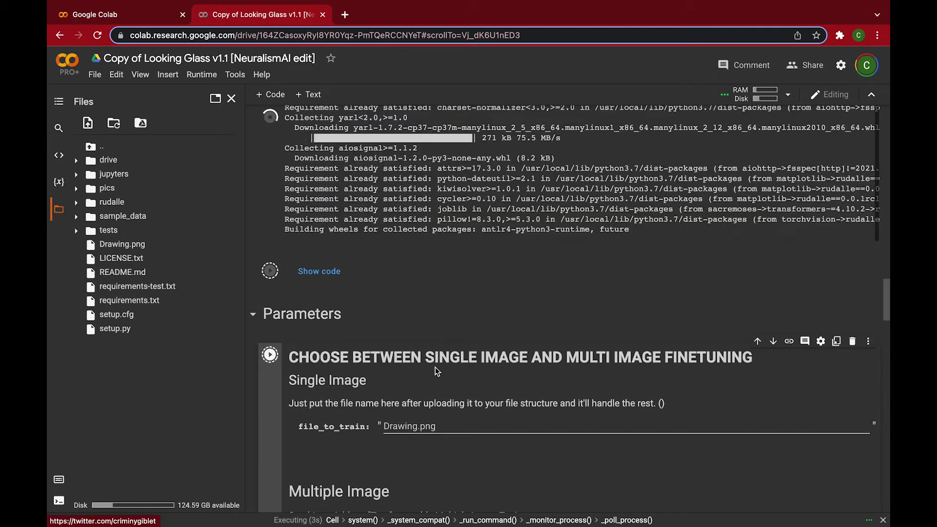
scroll(435, 367, "down", 8)
scroll(435, 367, "down", 15)
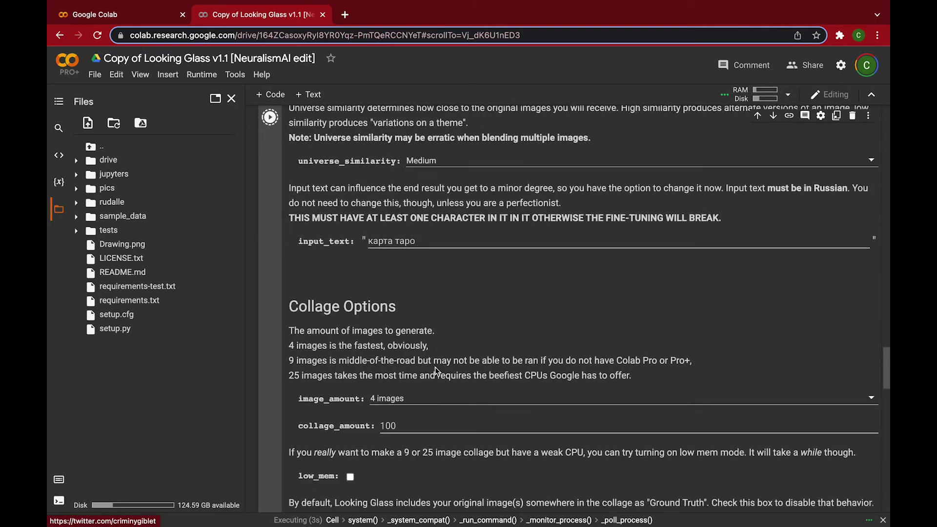
scroll(435, 367, "down", 6)
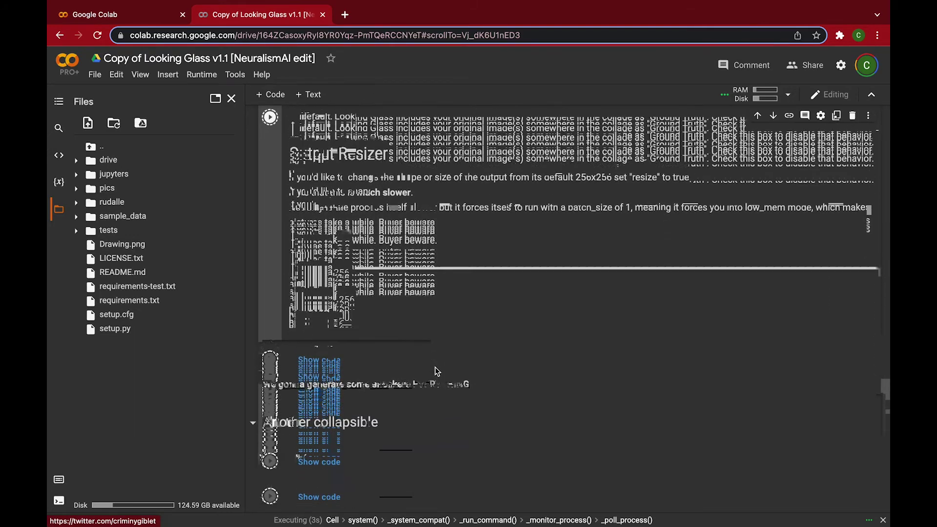
scroll(295, 277, "down", 3)
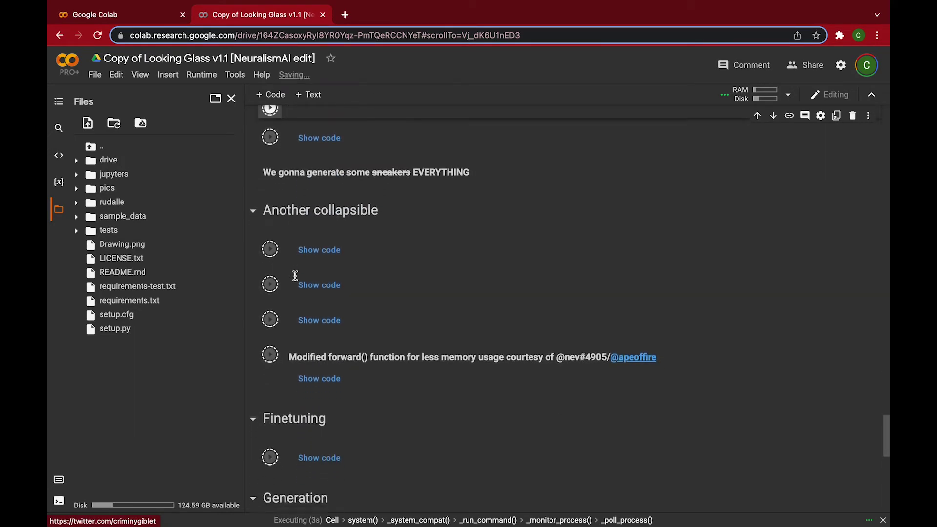
scroll(292, 277, "down", 4)
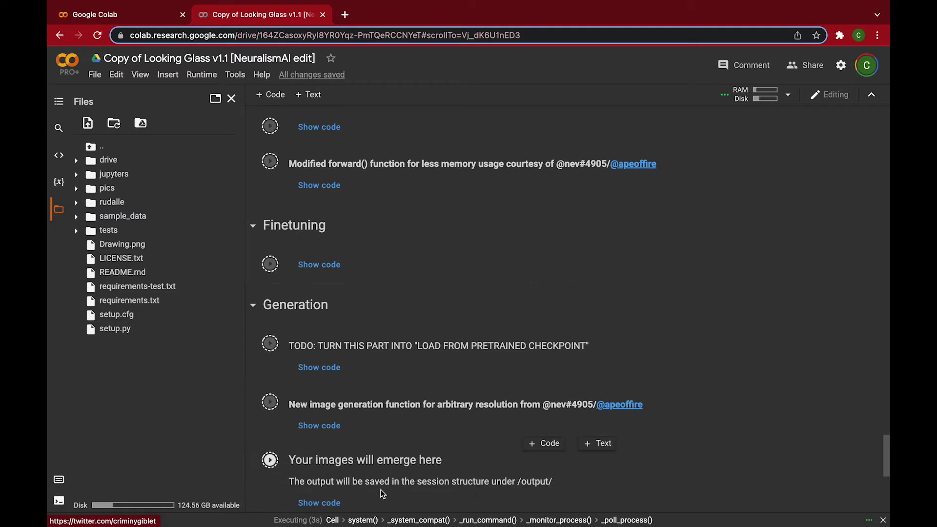
scroll(413, 267, "down", 2)
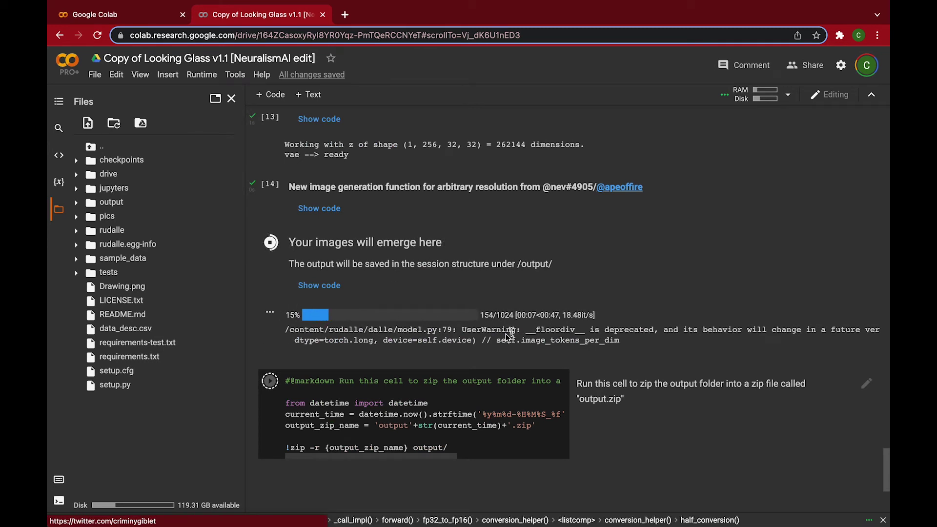
Step: Review the settings and fine-tuning loss plot, then watch generation reach 100% (1024/1024)
scroll(578, 205, "up", 1)
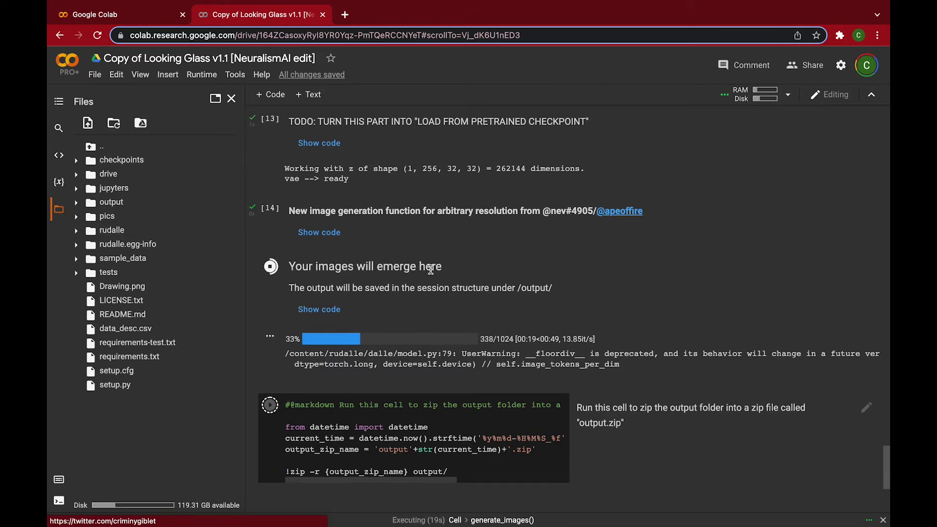
scroll(431, 270, "up", 20)
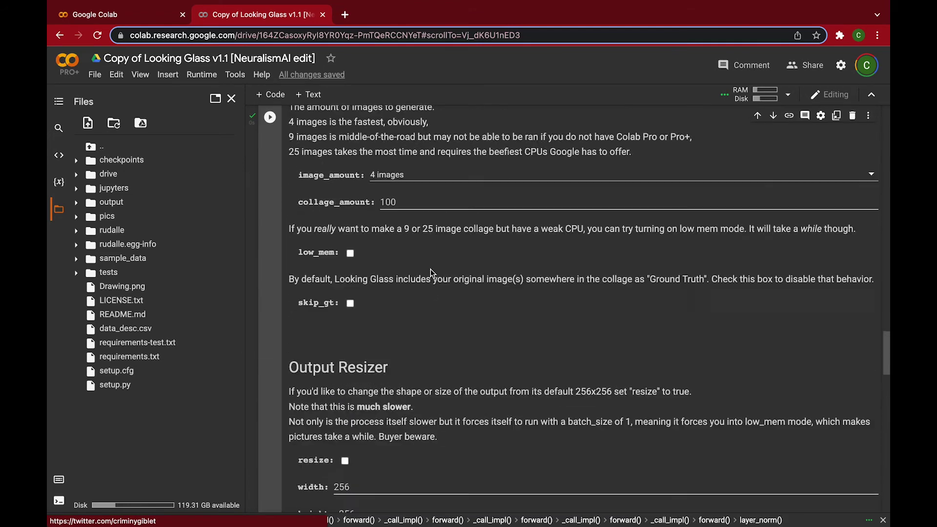
scroll(431, 273, "up", 2)
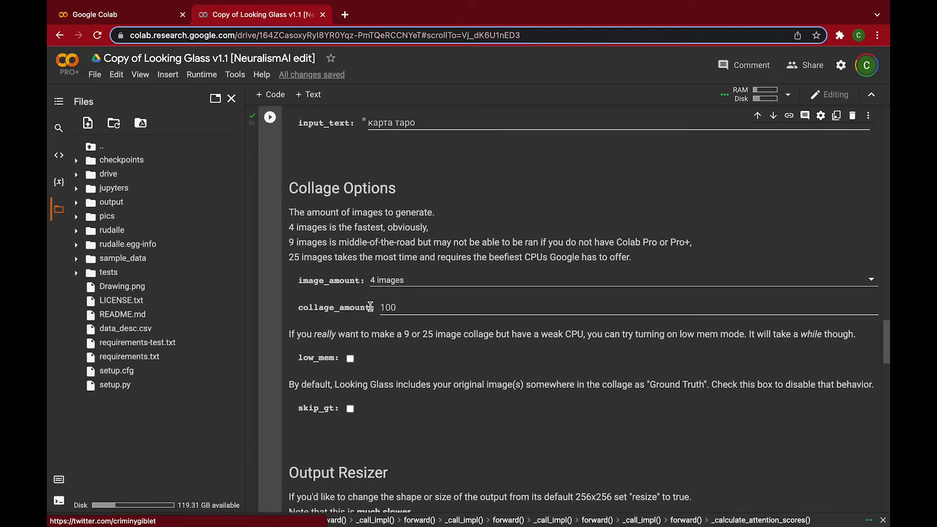
scroll(373, 307, "down", 15)
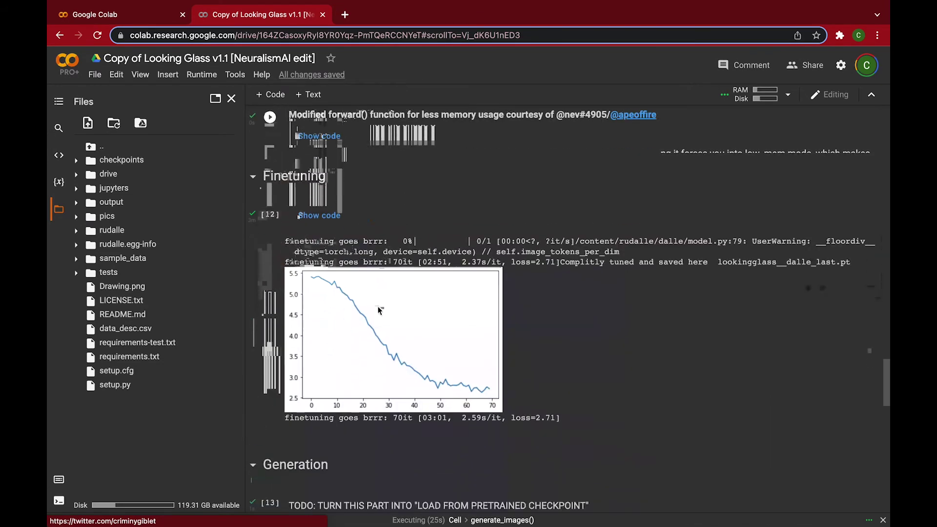
scroll(378, 311, "down", 10)
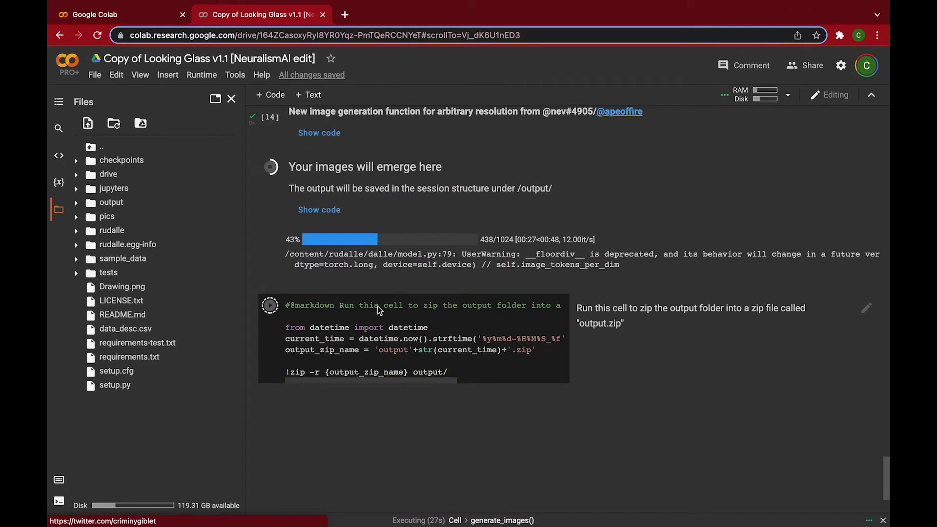
scroll(379, 311, "up", 2)
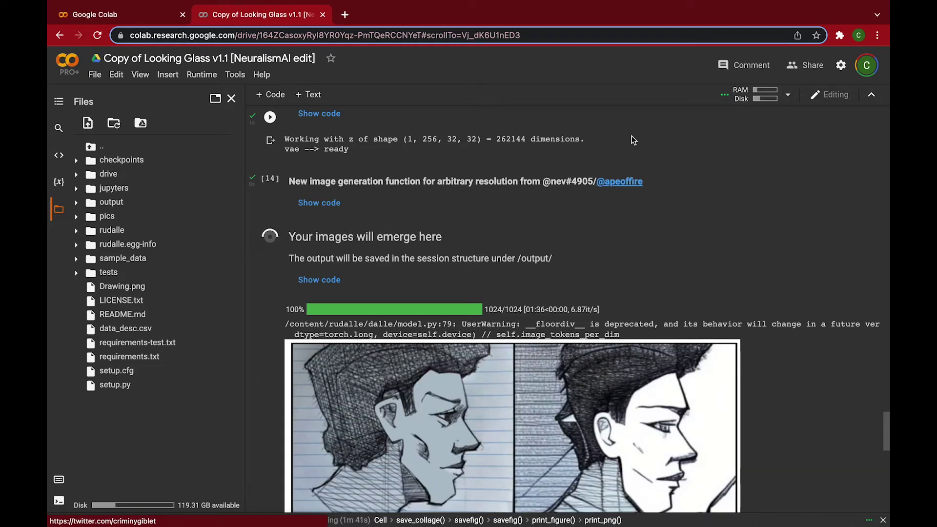
Step: Scroll through the four-portrait sketch collages stacking under 'Your images will emerge here'
scroll(602, 210, "down", 3)
scroll(595, 266, "down", 3)
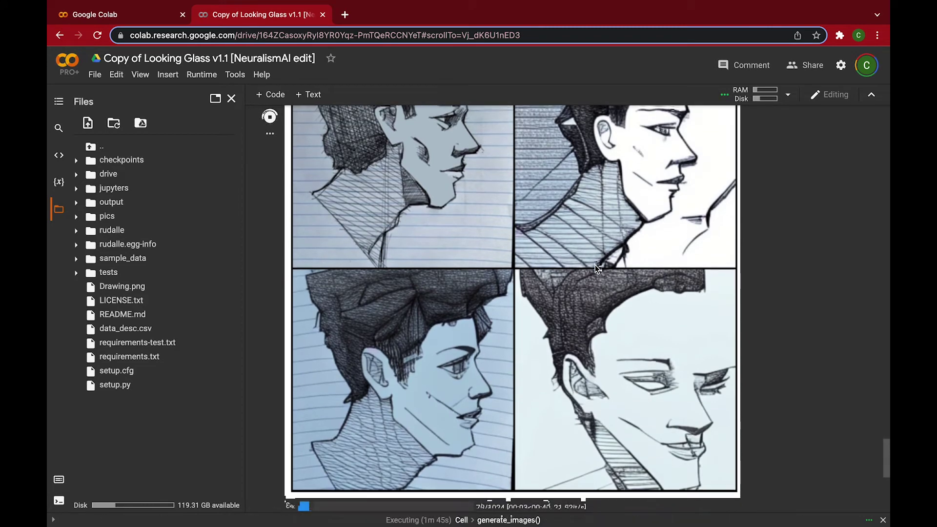
scroll(595, 266, "up", 2)
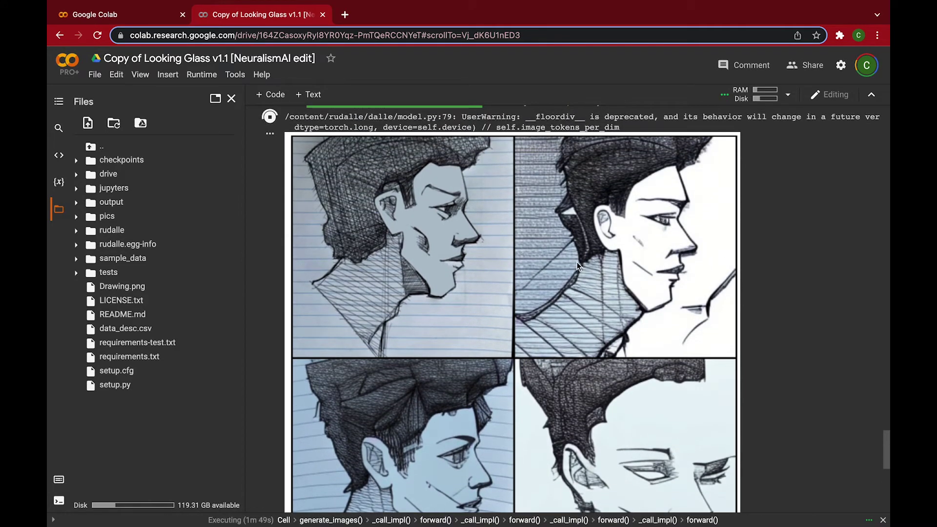
scroll(577, 262, "down", 2)
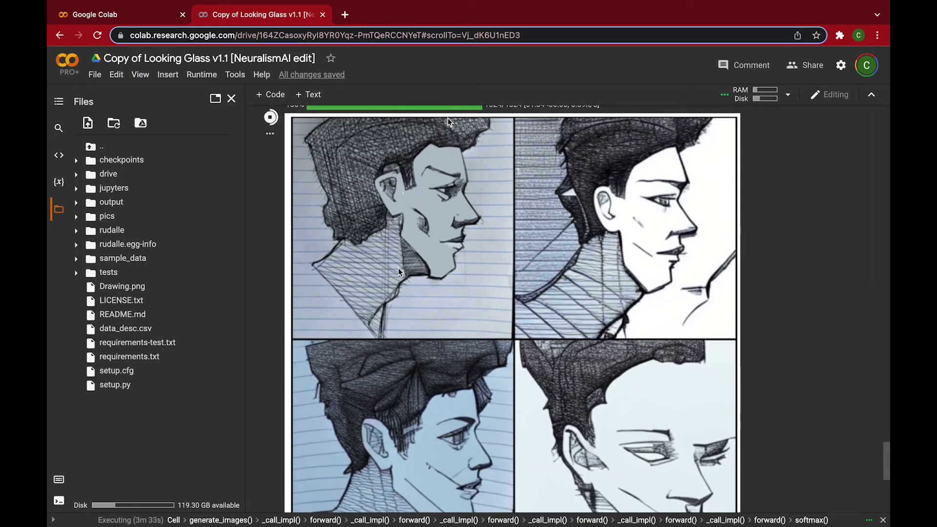
scroll(348, 360, "down", 3)
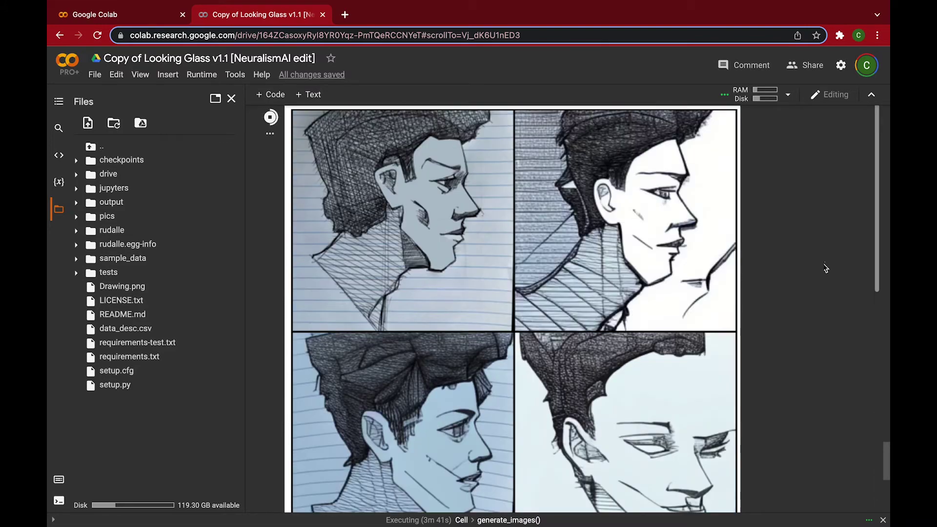
scroll(825, 267, "up", 15)
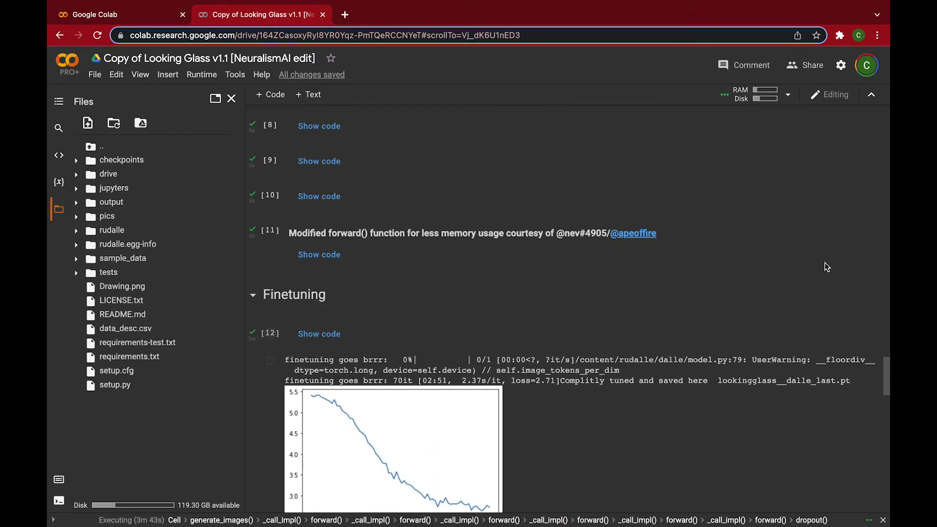
scroll(824, 263, "up", 6)
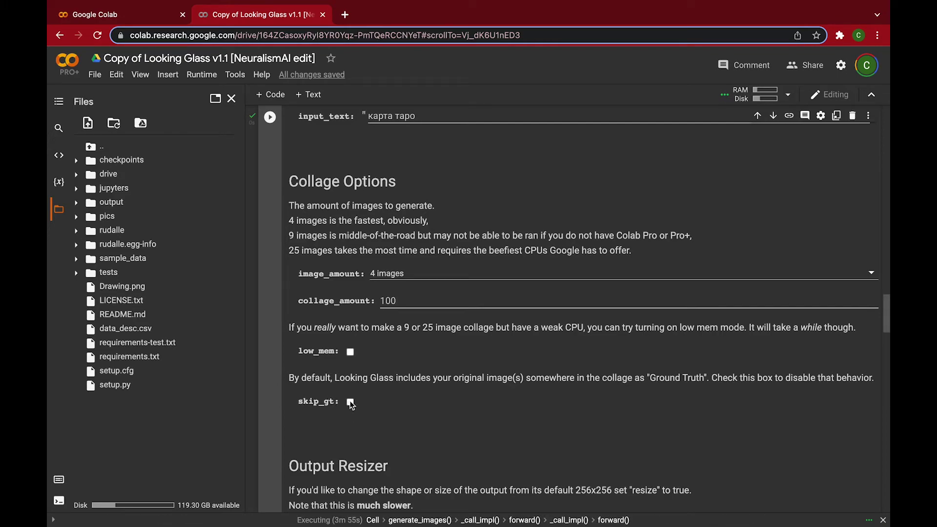
scroll(350, 401, "down", 20)
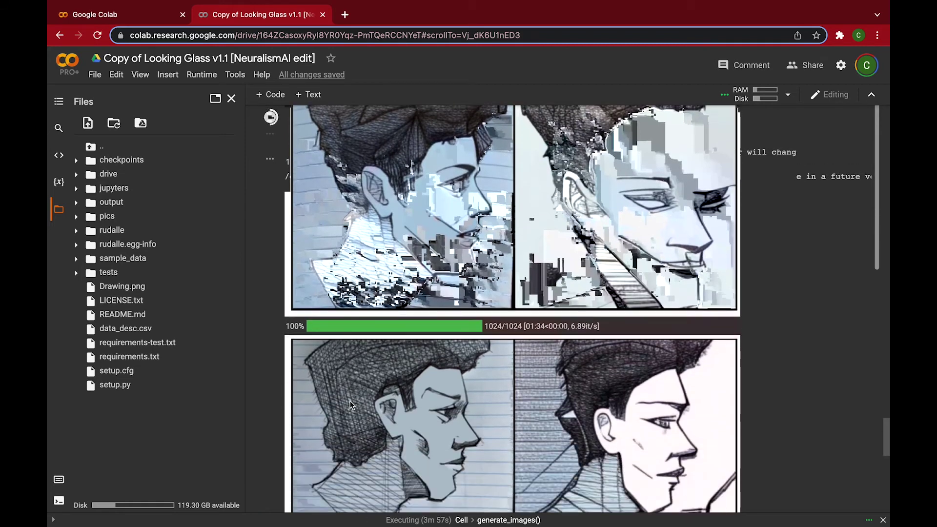
scroll(350, 400, "down", 2)
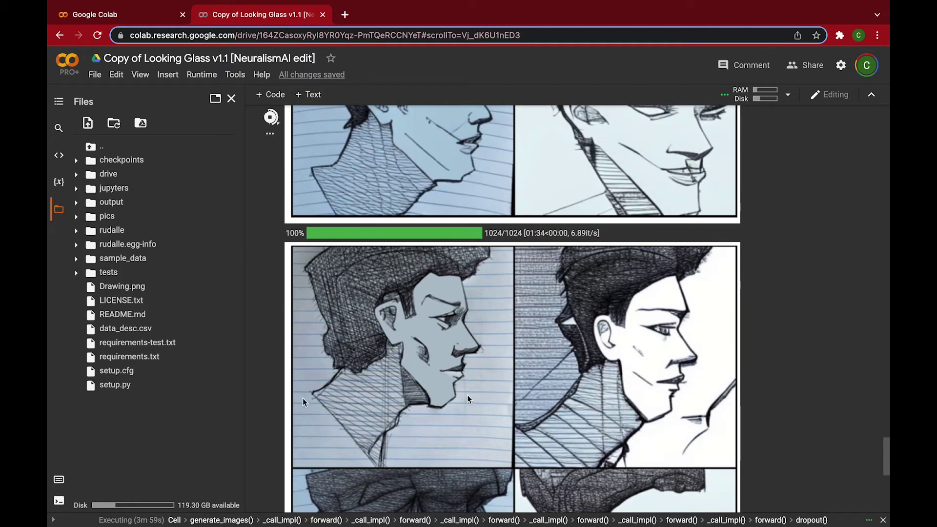
scroll(404, 272, "down", 2)
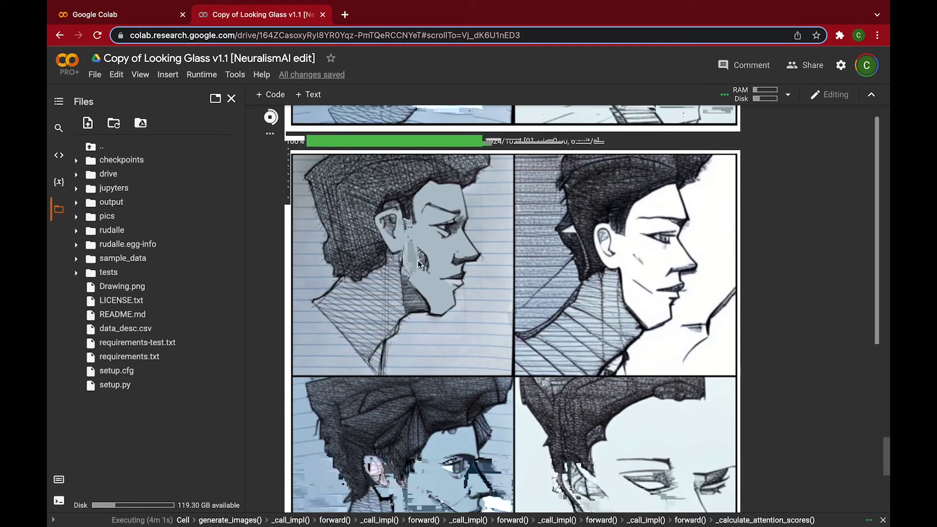
scroll(401, 294, "down", 5)
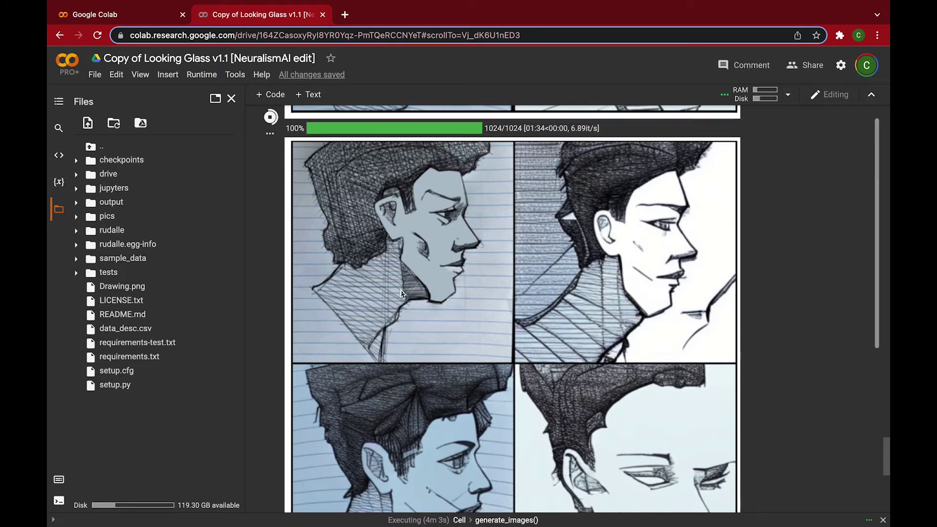
scroll(401, 293, "down", 5)
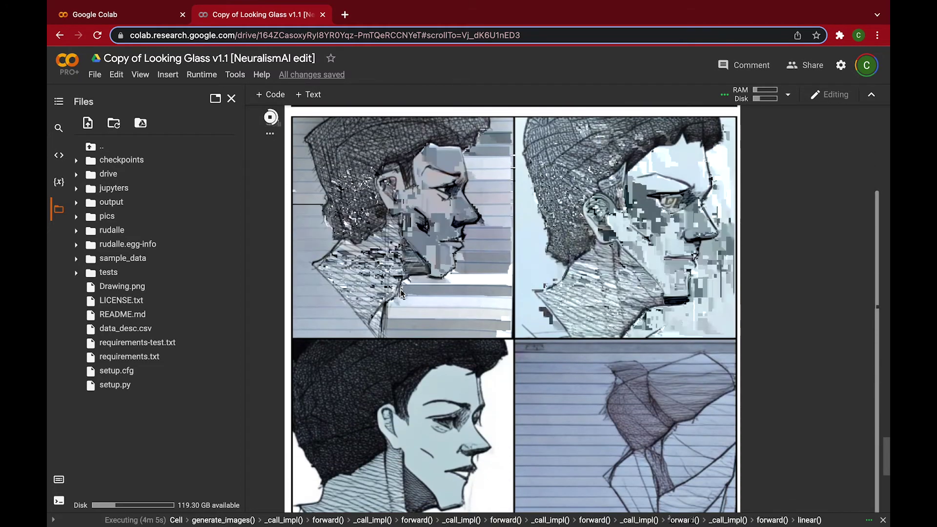
scroll(400, 293, "up", 3)
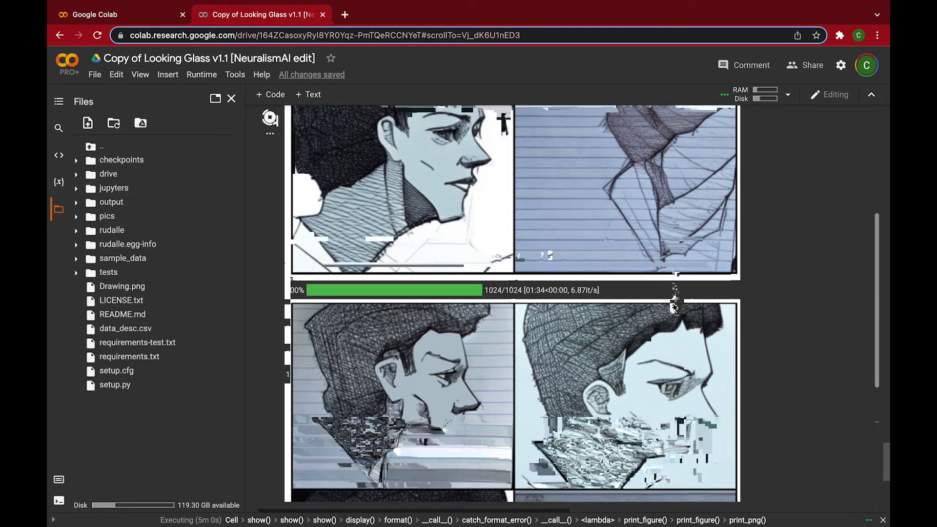
scroll(673, 307, "down", 5)
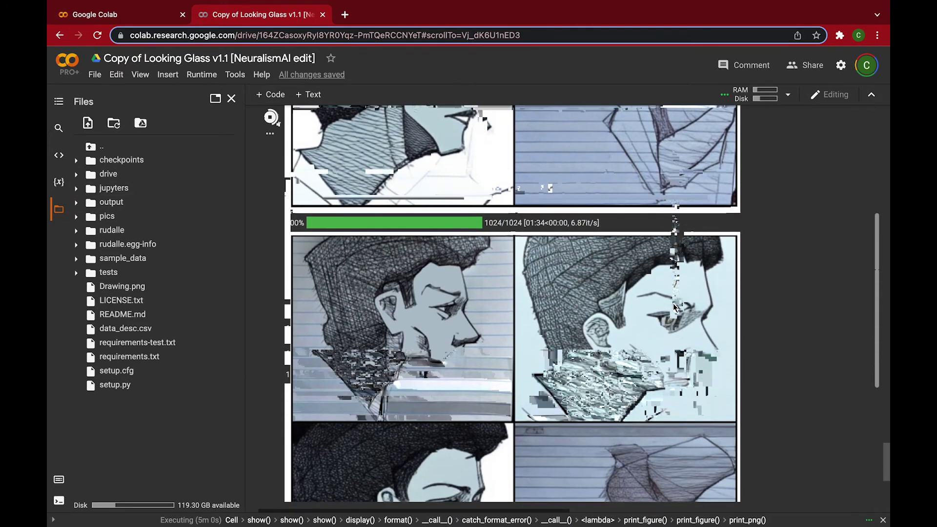
scroll(673, 303, "down", 5)
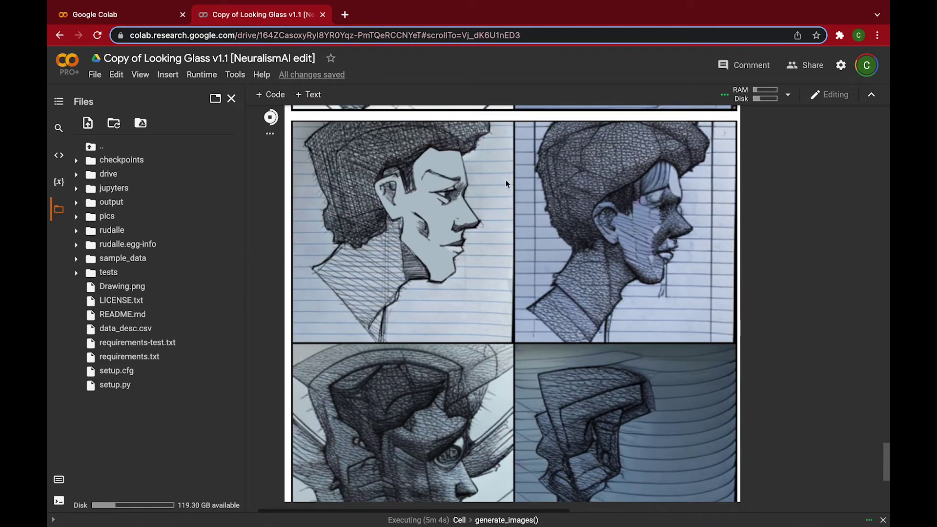
scroll(655, 253, "down", 2)
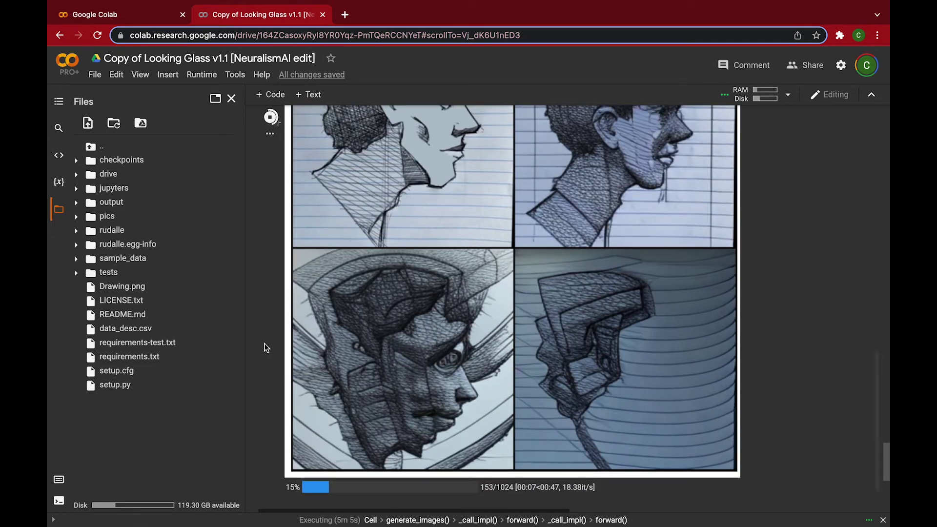
scroll(493, 293, "up", 2)
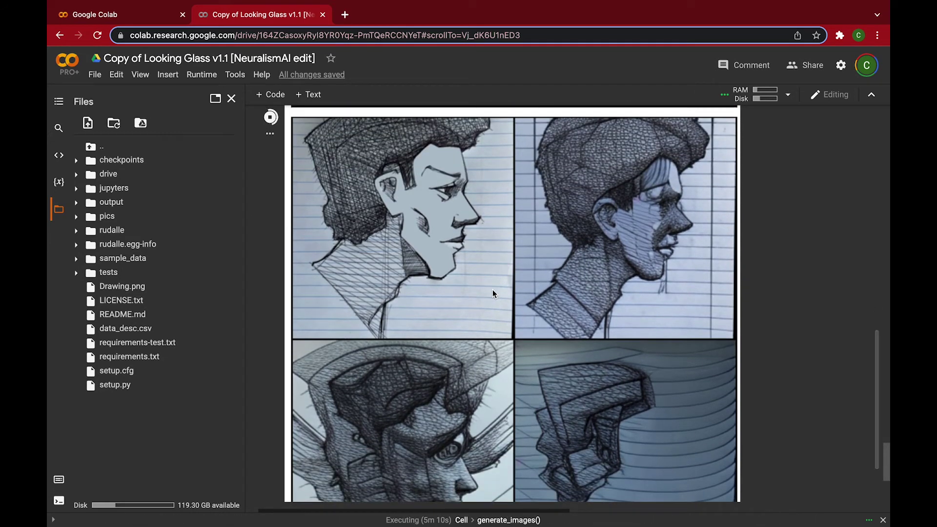
scroll(493, 293, "up", 3)
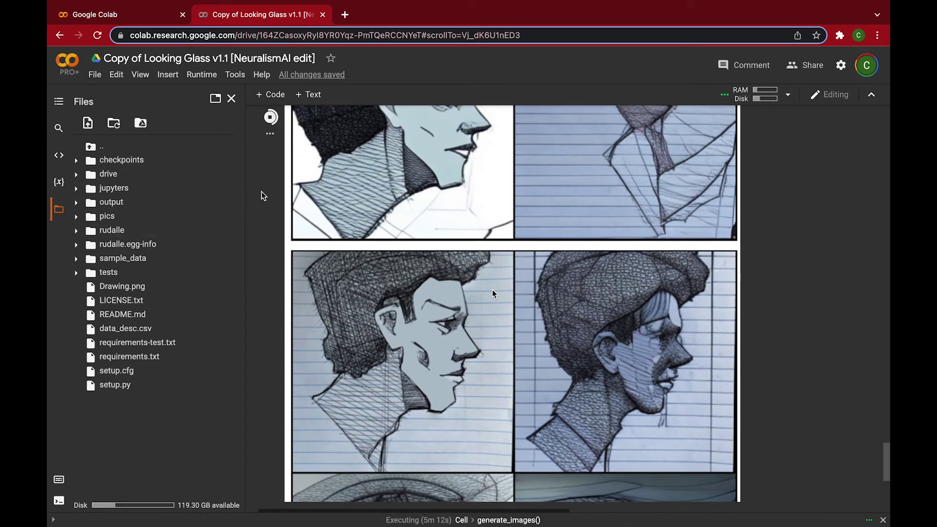
scroll(263, 195, "up", 2)
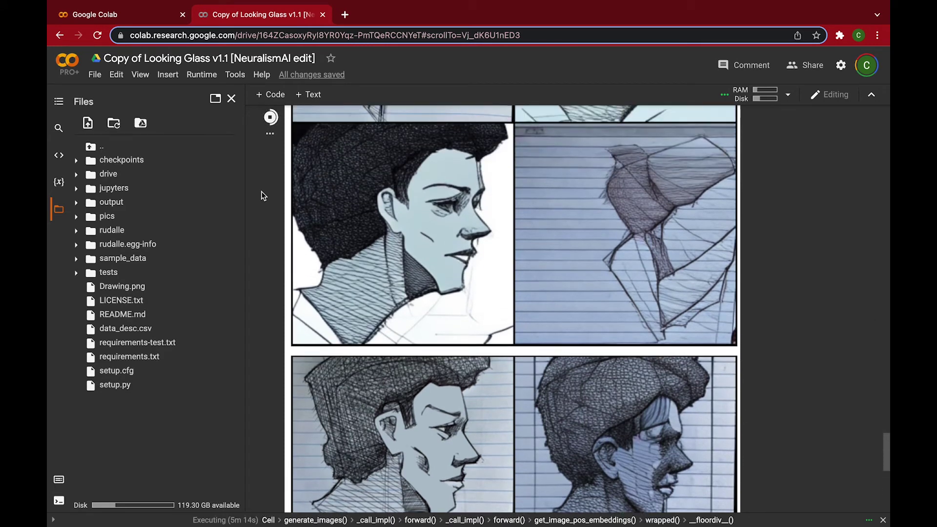
scroll(262, 195, "up", 5)
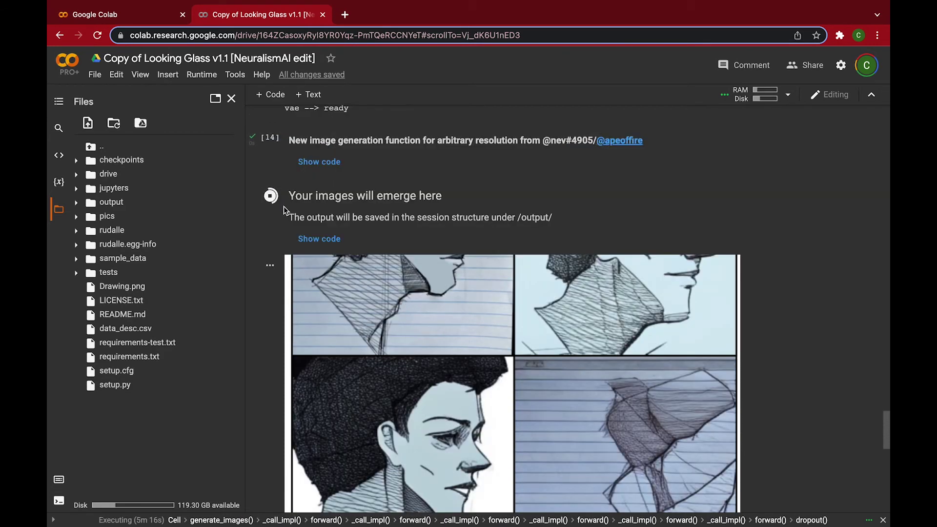
Step: Stop the image-generation cell after 5m 29s, cancelling the runtime restart
left_click(276, 209)
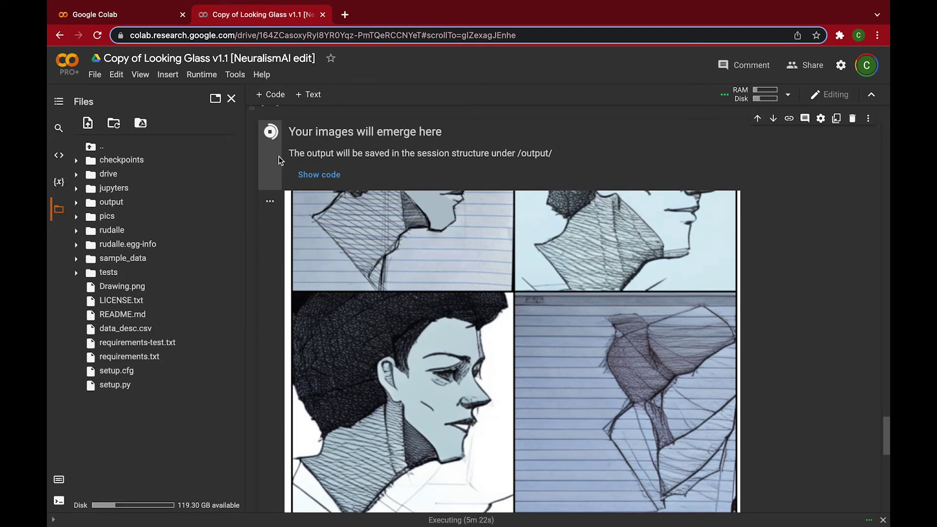
left_click(275, 133)
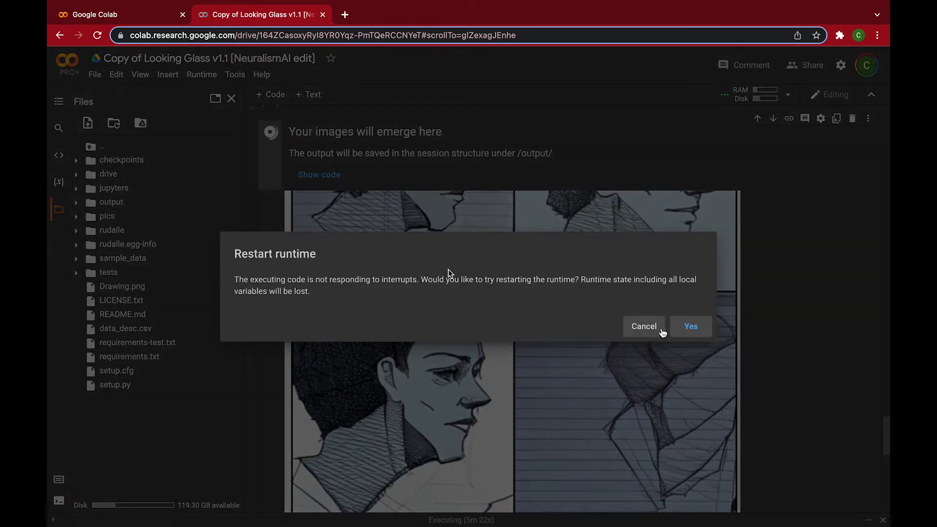
left_click(631, 325)
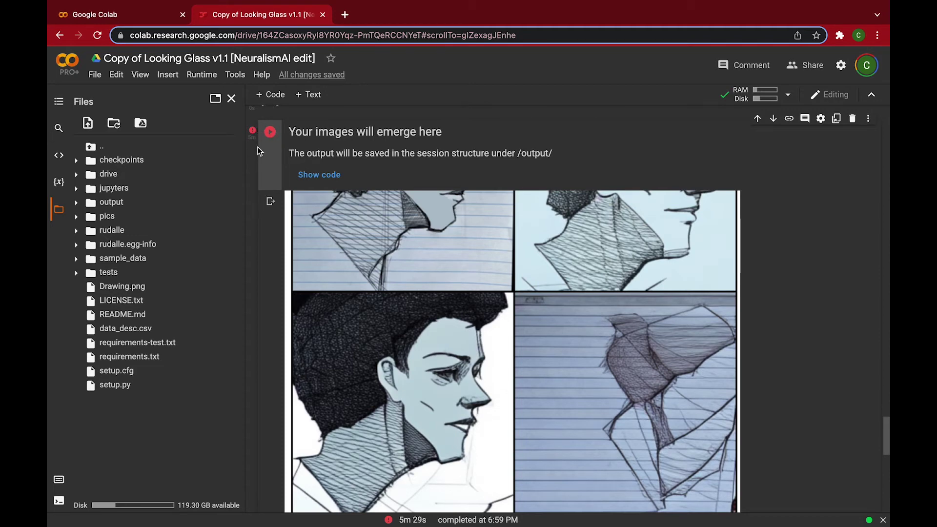
scroll(255, 204, "down", 10)
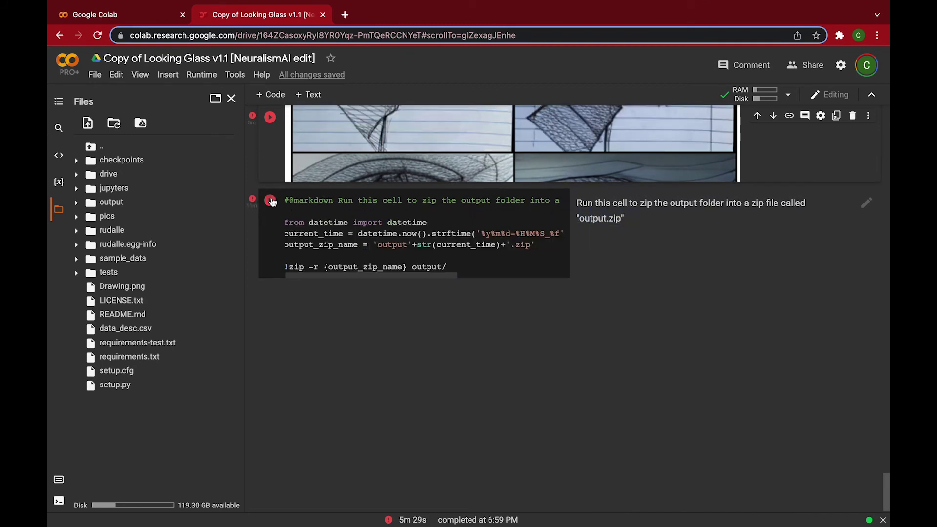
left_click(271, 201)
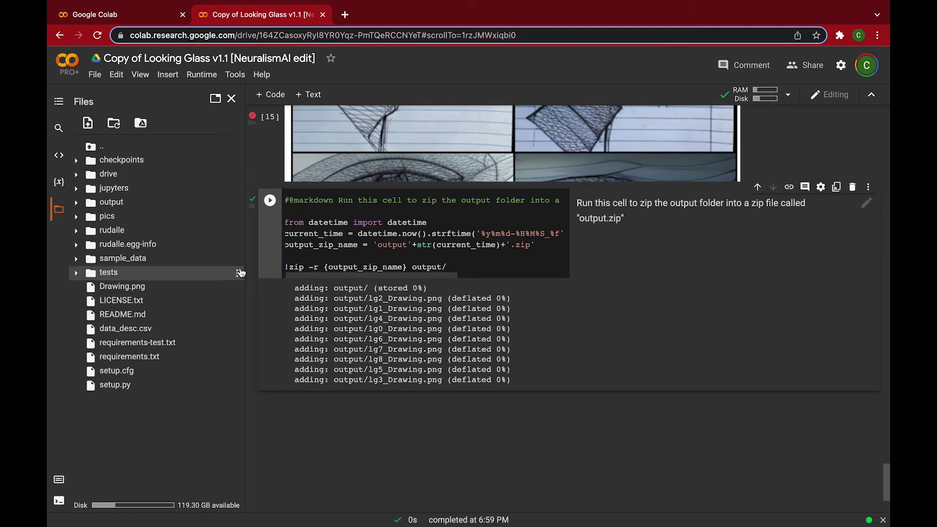
left_click(113, 127)
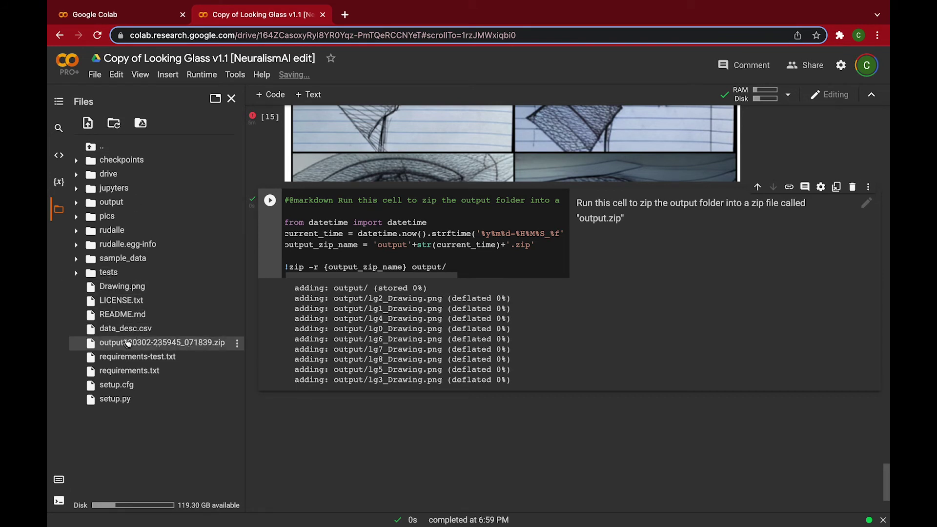
left_click(237, 344)
left_click(229, 358)
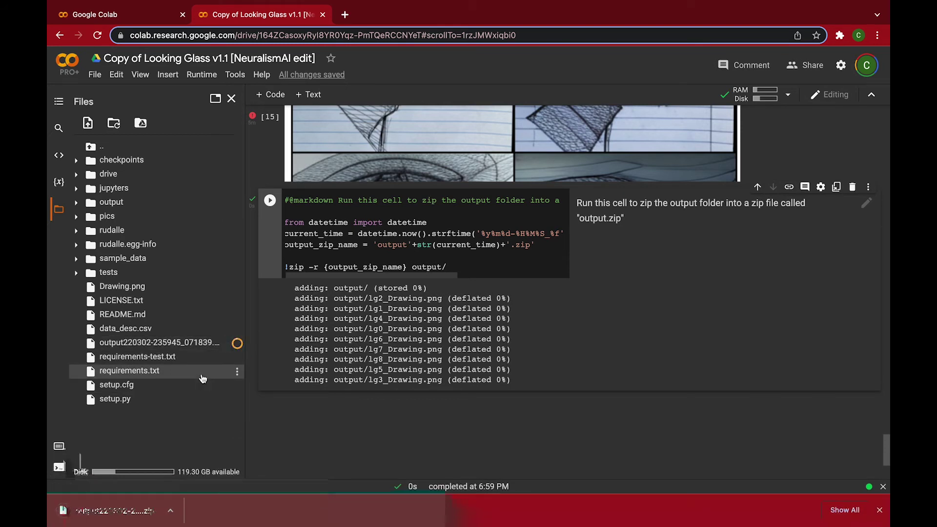
left_click(96, 511)
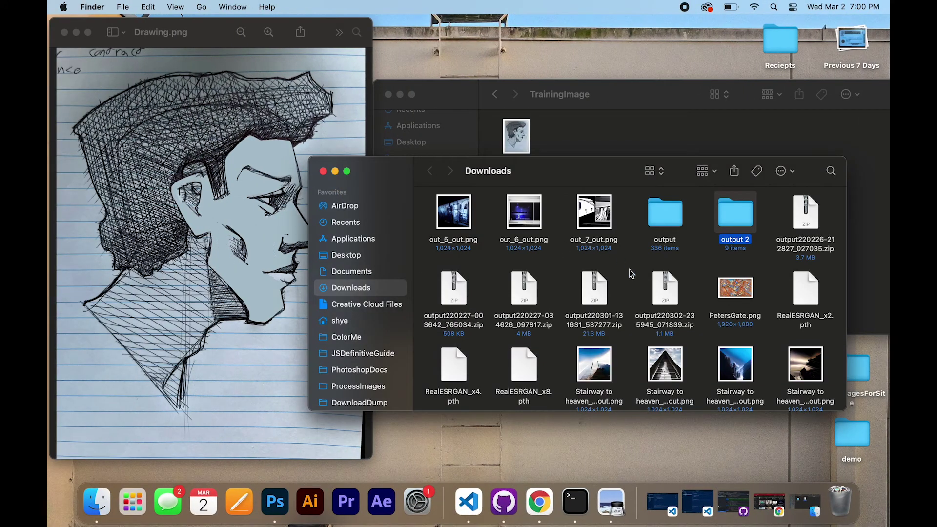
Step: Check lg0–lg8_Drawing.png in 'output 2' and the older 'output' folder, returning to Downloads
left_click(806, 220)
double_click(753, 222)
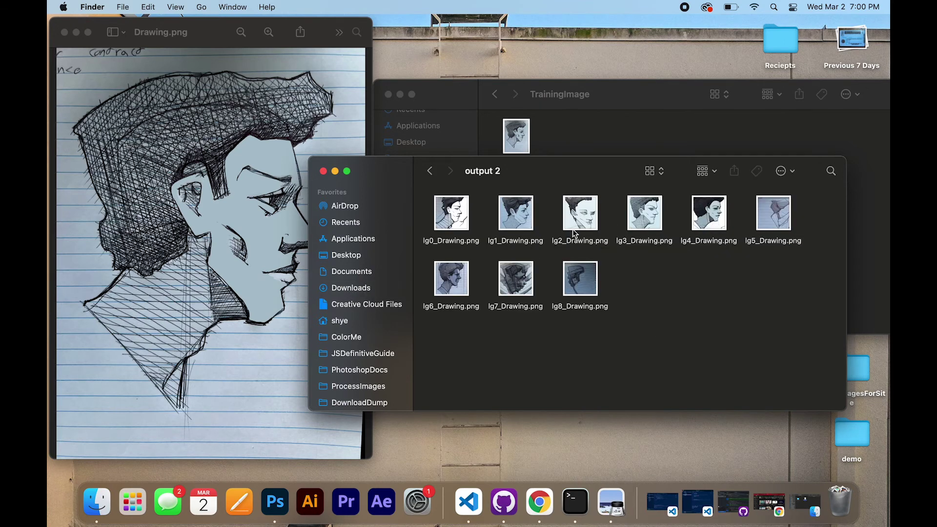
left_click(430, 172)
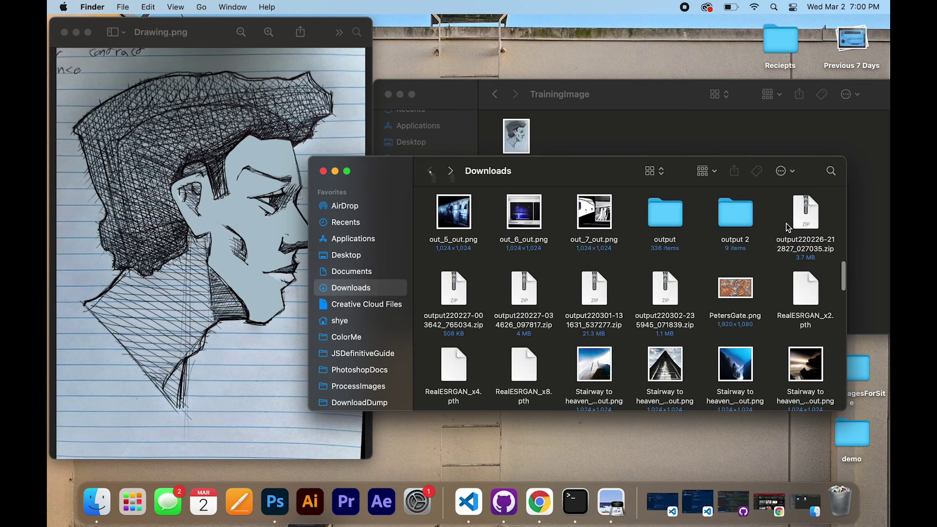
double_click(735, 214)
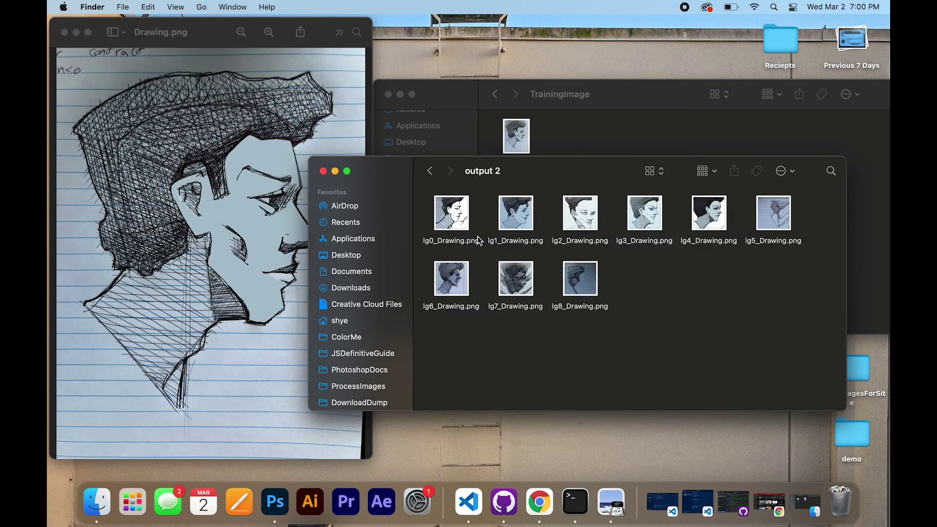
left_click(429, 171)
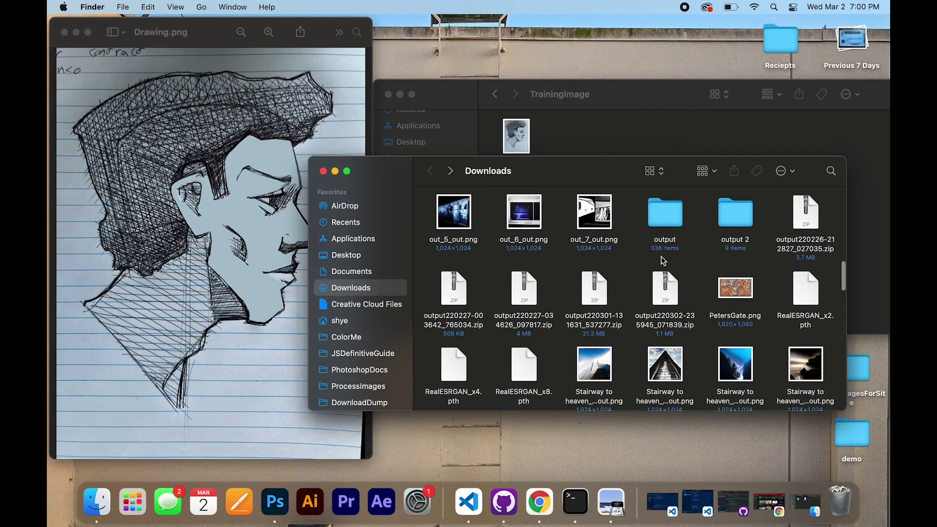
double_click(665, 213)
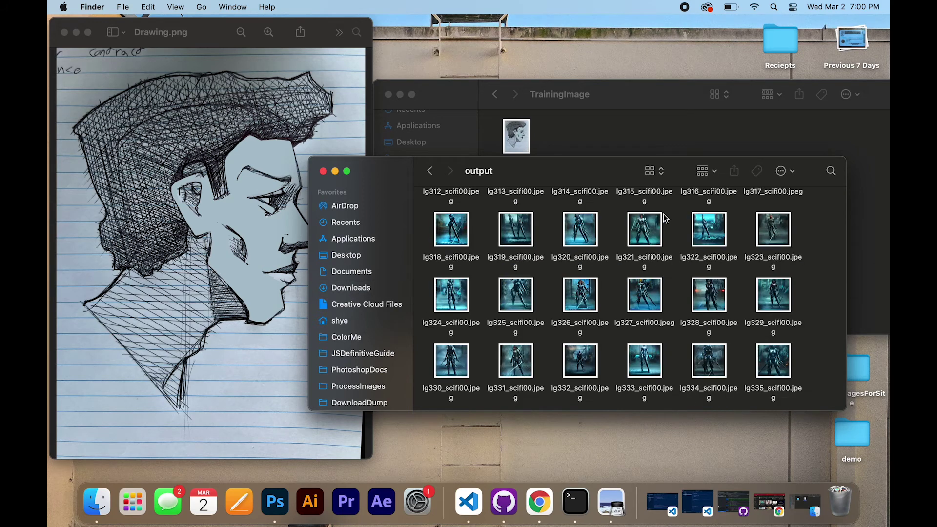
left_click(430, 172)
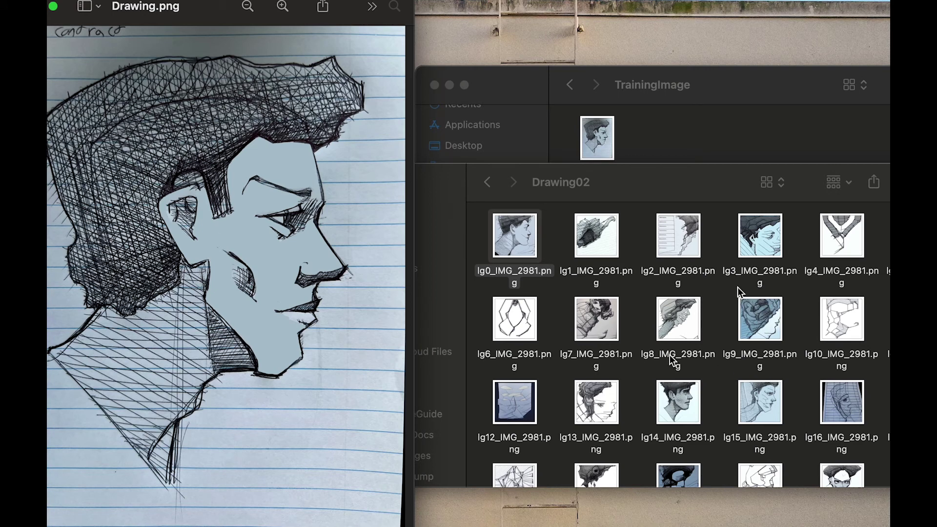
Step: Open the lg14 and lg22 Drawing02 variations in Preview
scroll(735, 318, "down", 3)
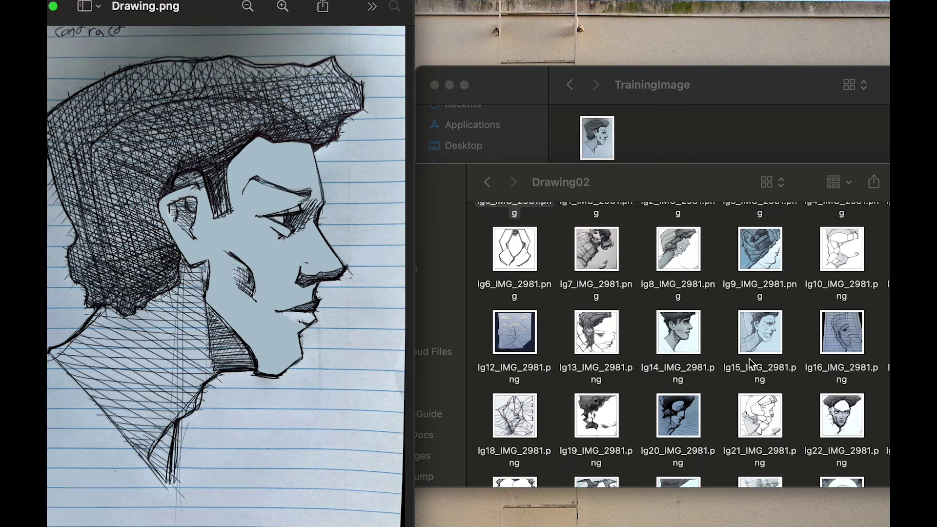
scroll(748, 359, "up", 3)
scroll(820, 280, "down", 3)
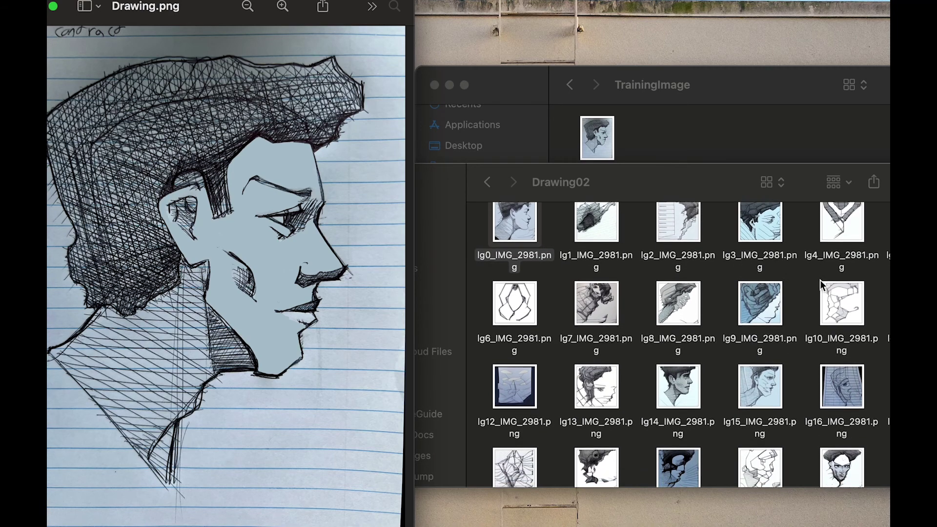
double_click(681, 322)
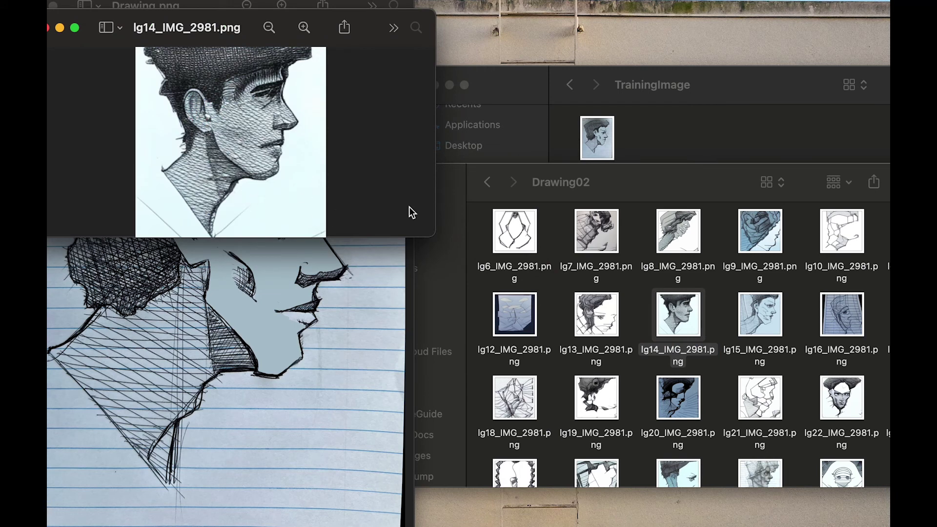
double_click(843, 404)
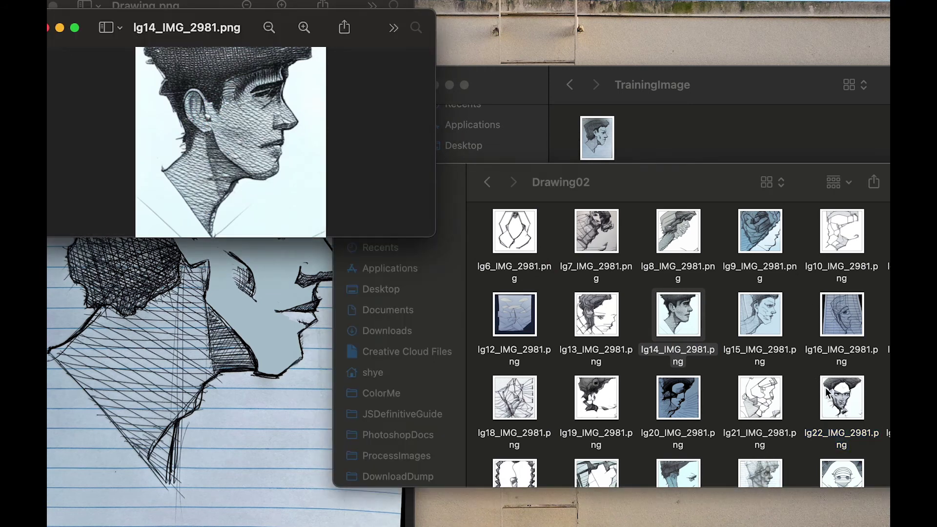
Step: Open lg23, lg28 and lg27 in Preview and move the Finder window up and right
scroll(706, 326, "down", 3)
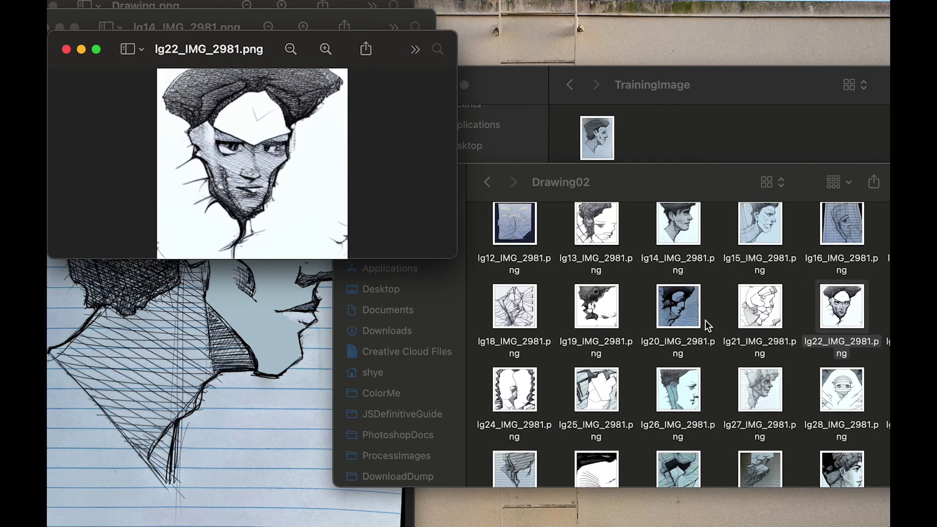
left_click(888, 312)
double_click(888, 331)
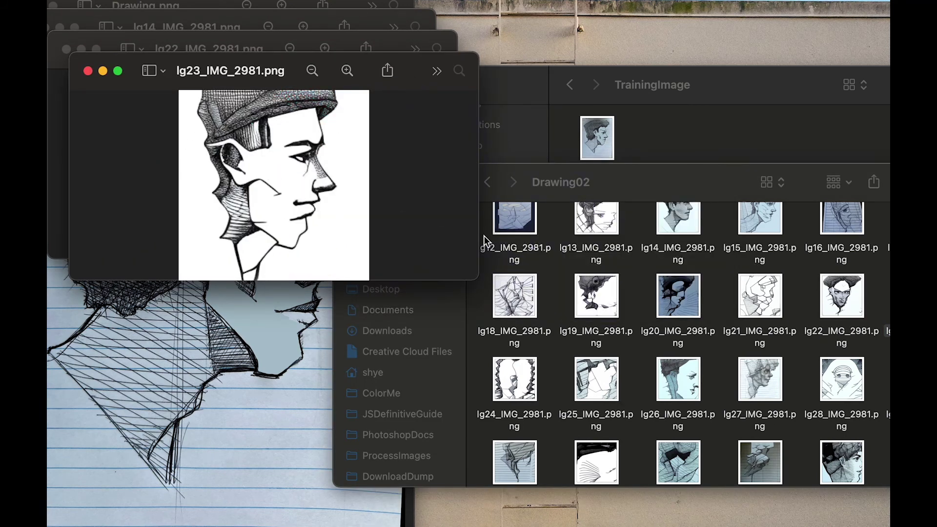
scroll(591, 332, "down", 2)
left_click(851, 339)
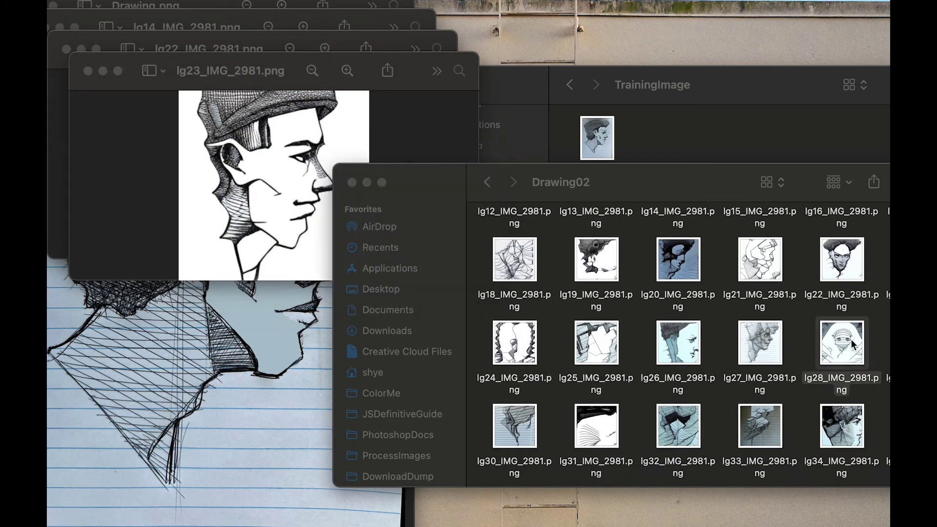
double_click(852, 339)
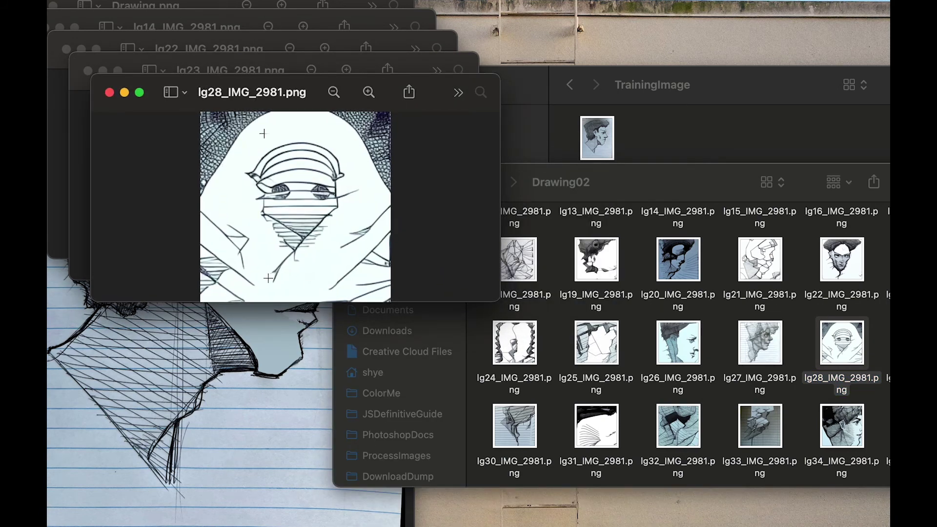
left_click(750, 337)
double_click(749, 337)
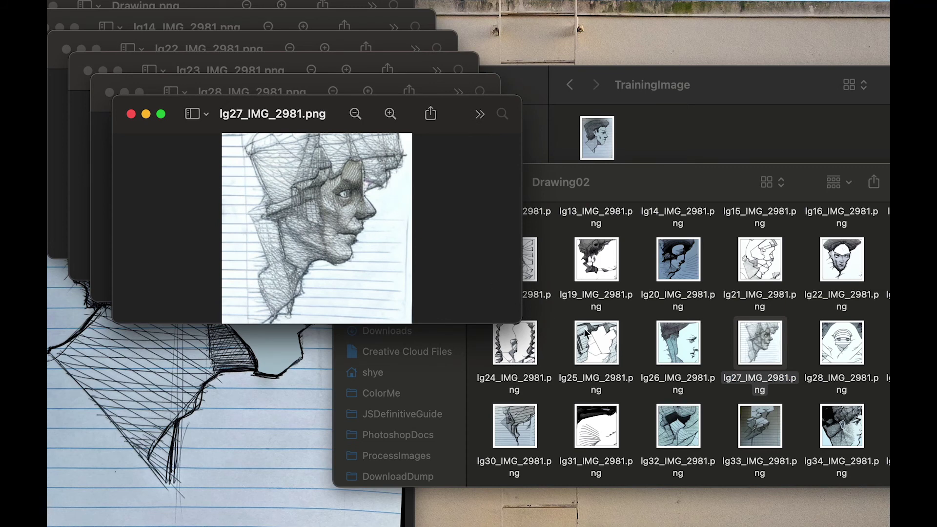
scroll(586, 333, "down", 3)
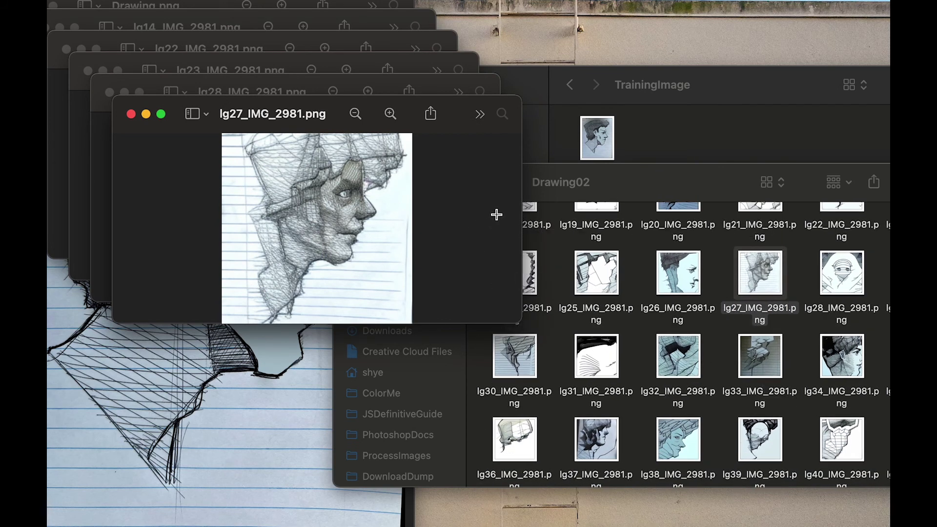
left_click_drag(669, 174, 753, 132)
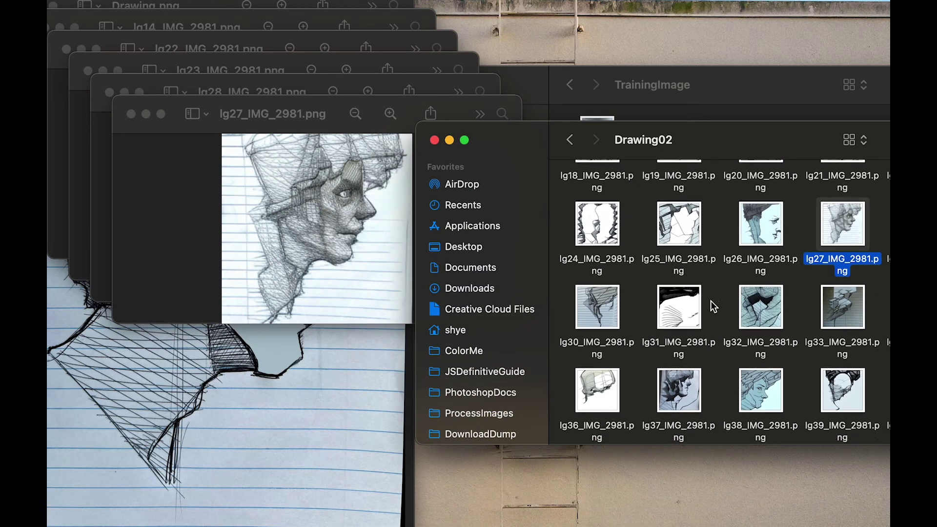
Step: Open the lg52, lg54 and lg59 variations in Preview
scroll(711, 301, "down", 5)
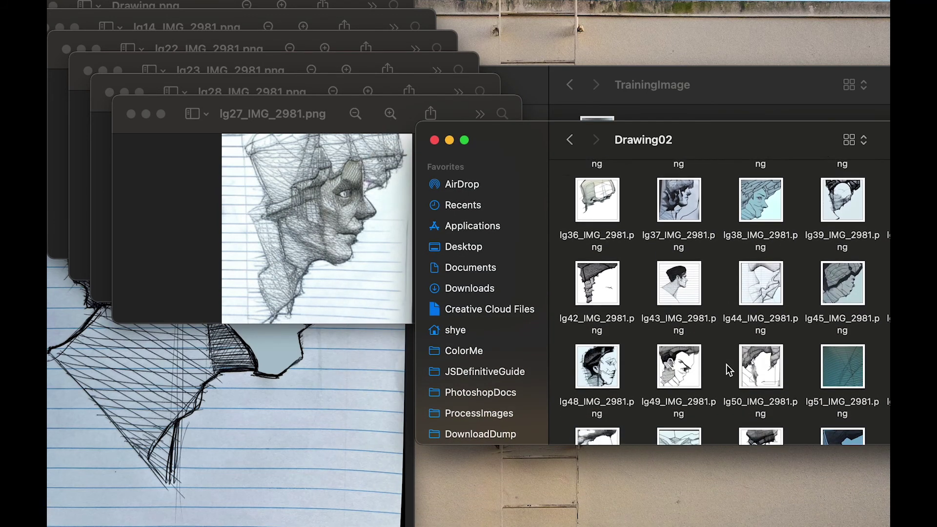
scroll(723, 365, "down", 3)
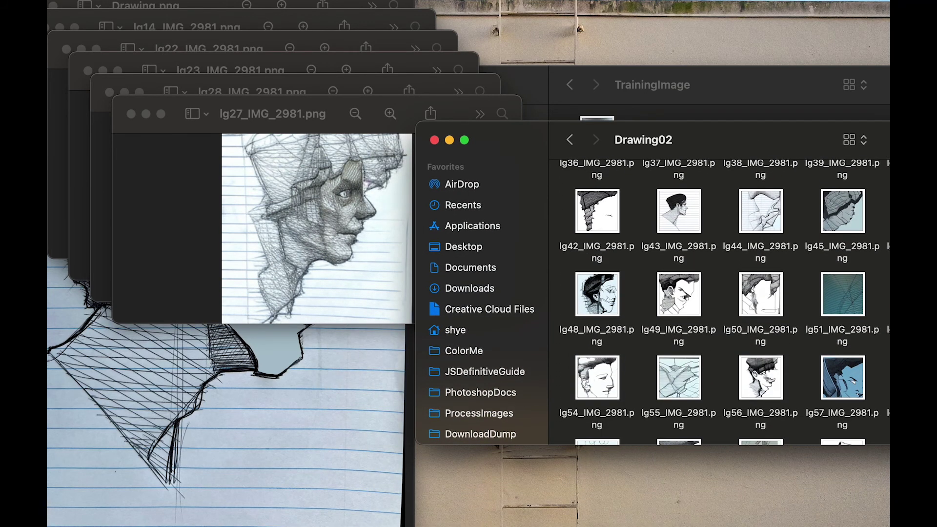
key("super+o")
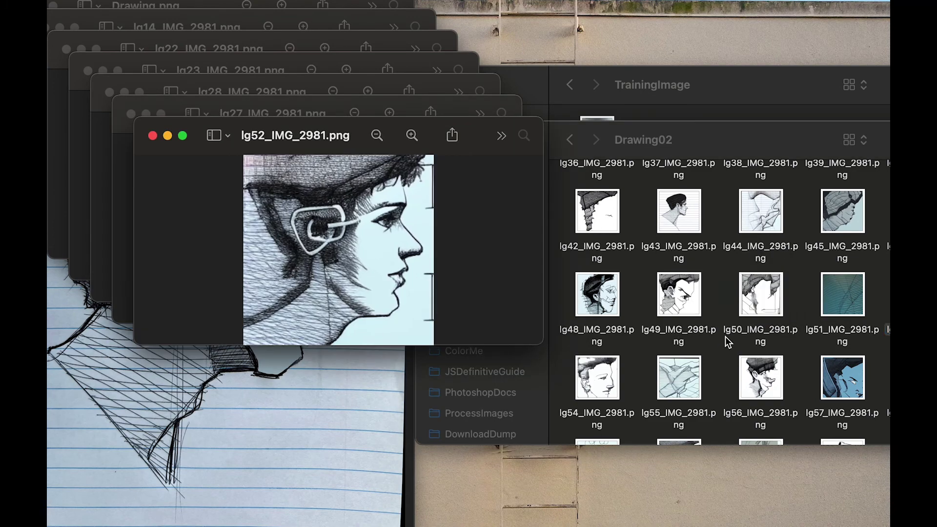
scroll(726, 337, "down", 2)
scroll(726, 337, "down", 1)
double_click(615, 323)
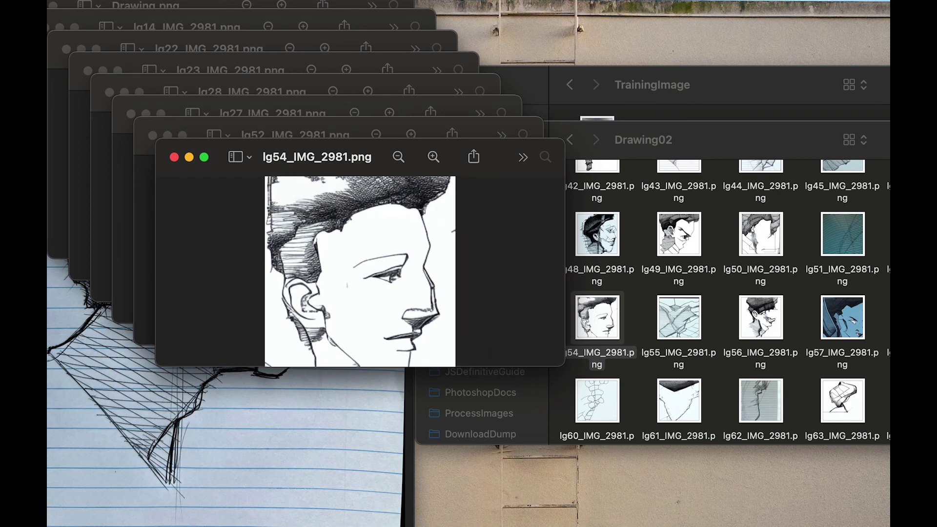
key("super+Tab")
key("super+o")
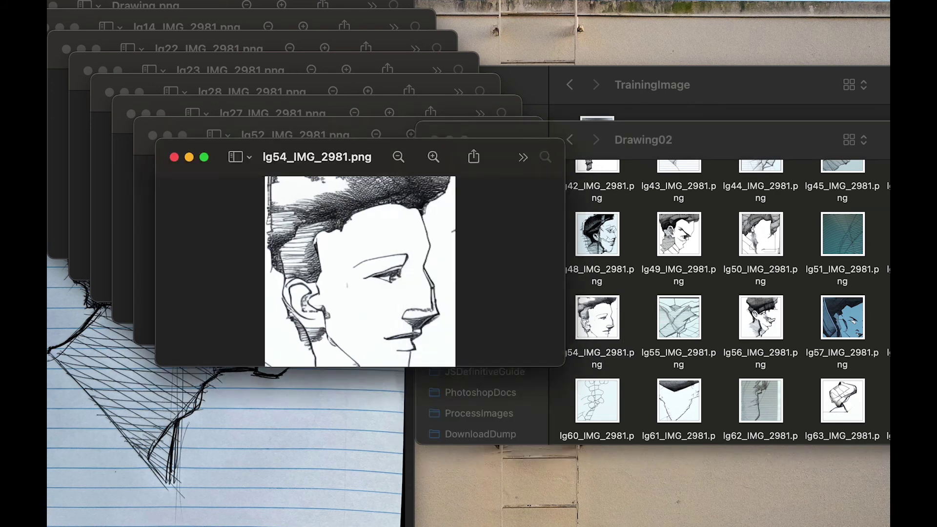
Step: Open lg68 and lg81 in Preview, then bring Drawing.png back in front
scroll(717, 316, "down", 2)
scroll(628, 330, "down", 2)
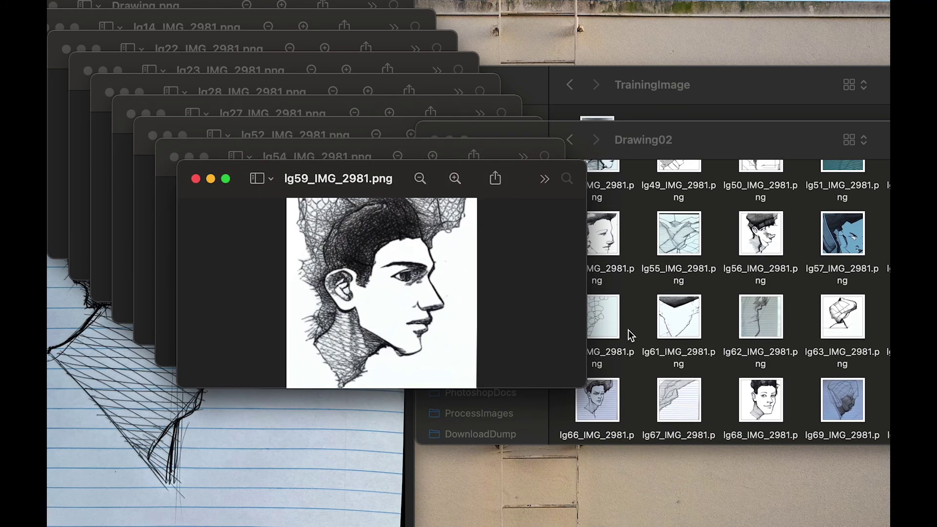
double_click(770, 377)
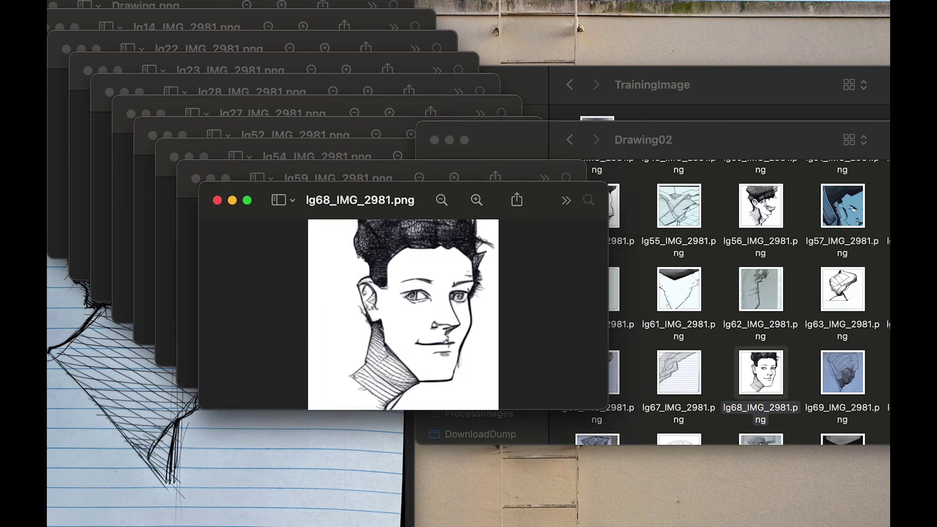
left_click(808, 145)
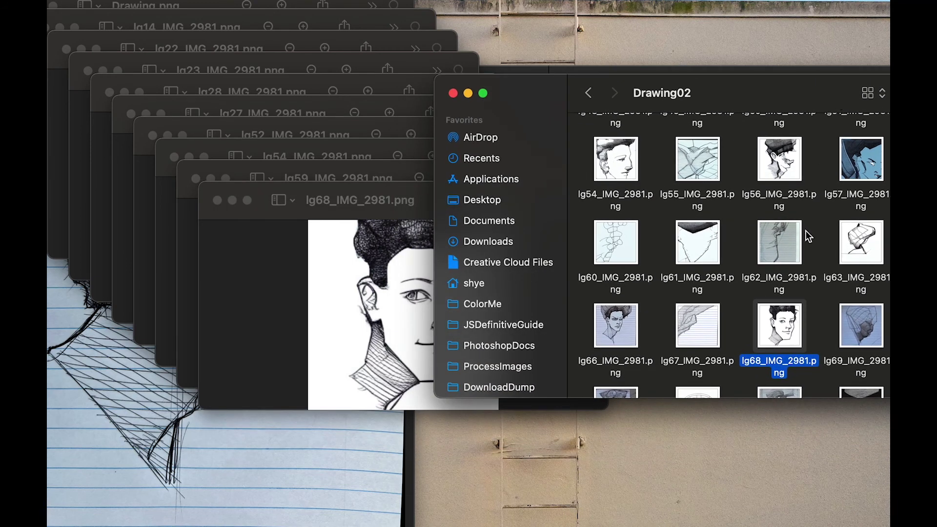
scroll(810, 259, "down", 3)
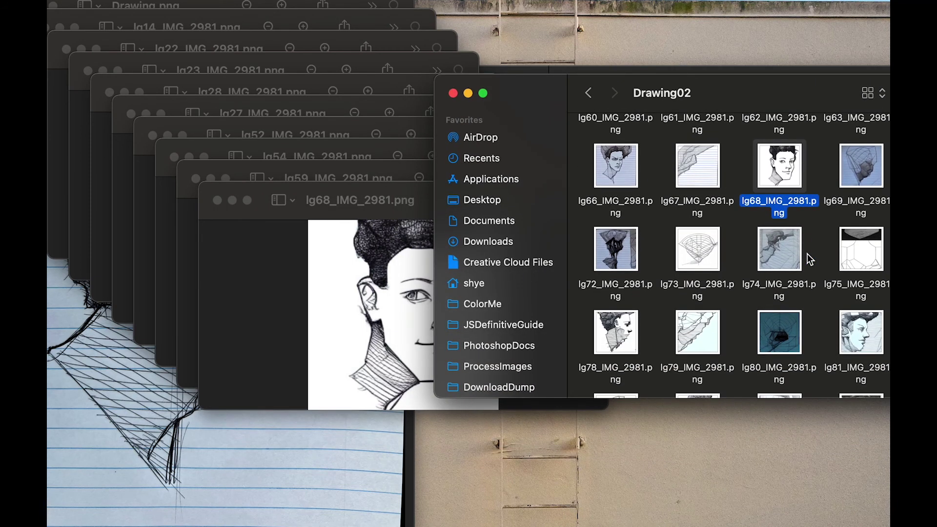
double_click(850, 328)
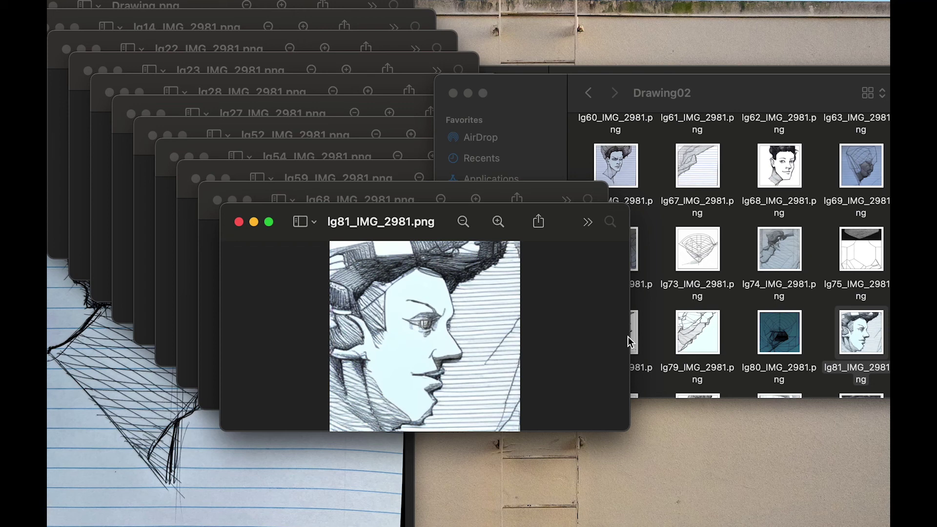
left_click(53, 345)
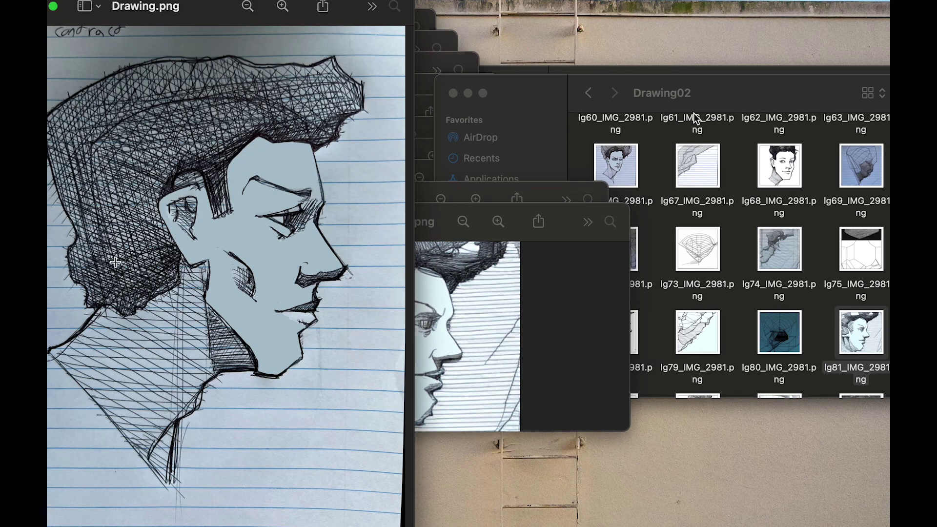
Step: Open the lg85 variation in Preview from the Drawing02 grid
left_click(705, 105)
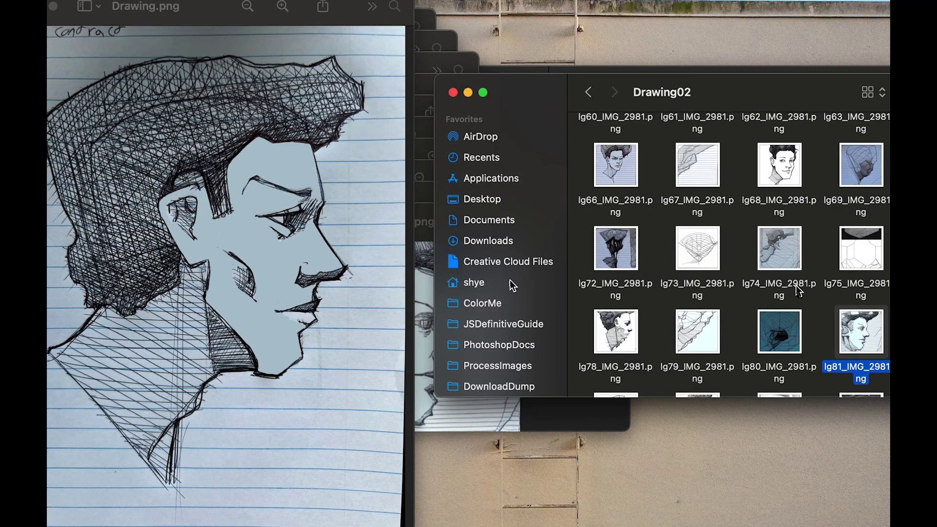
scroll(781, 283, "down", 3)
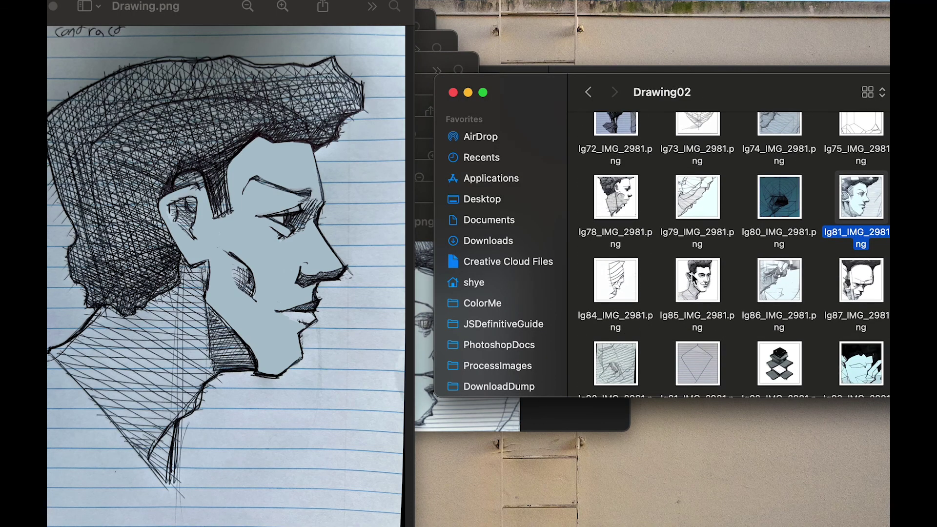
double_click(693, 278)
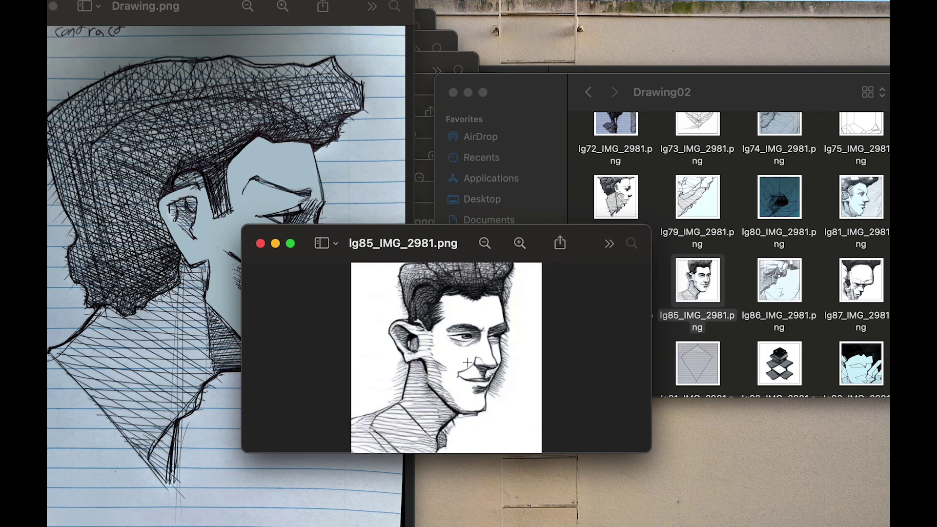
Step: Open lg122 further down the grid, then close its preview window
scroll(872, 301, "down", 3)
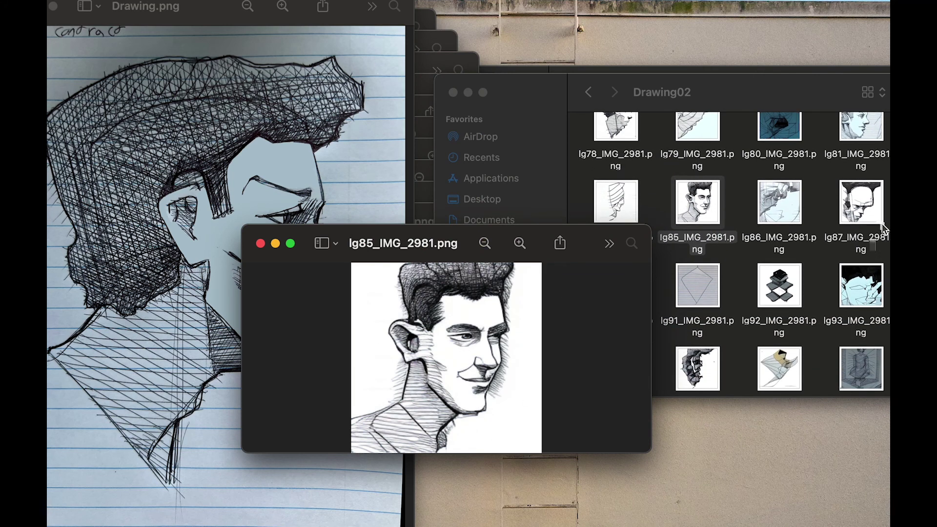
scroll(885, 228, "down", 10)
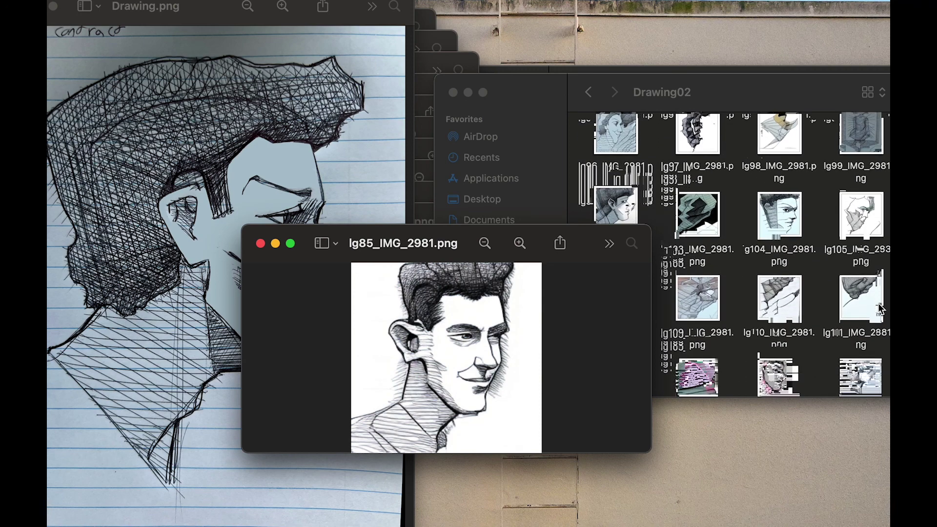
scroll(881, 308, "down", 5)
left_click(770, 271)
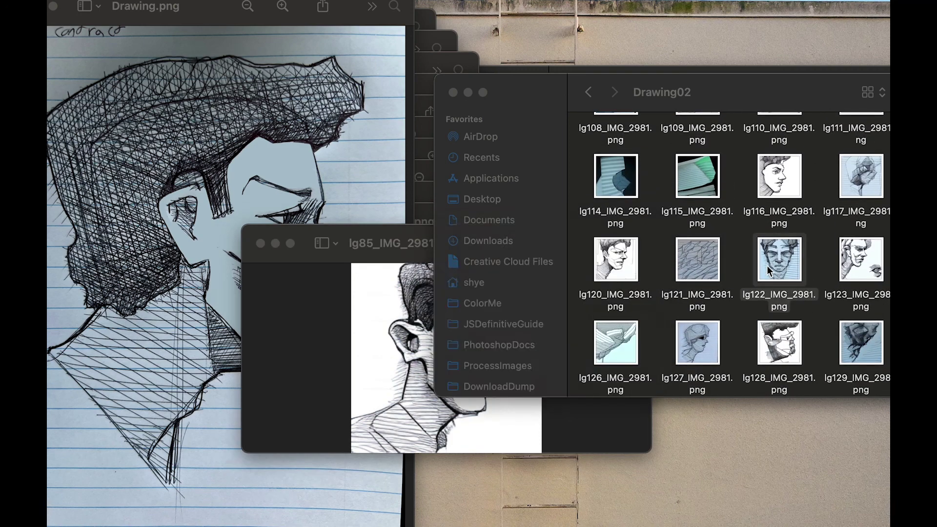
double_click(769, 271)
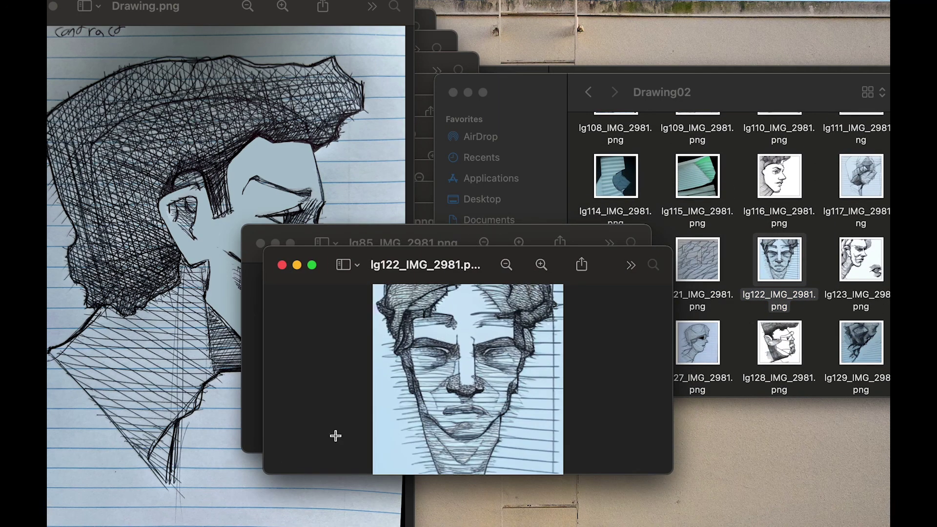
scroll(781, 166, "down", 5)
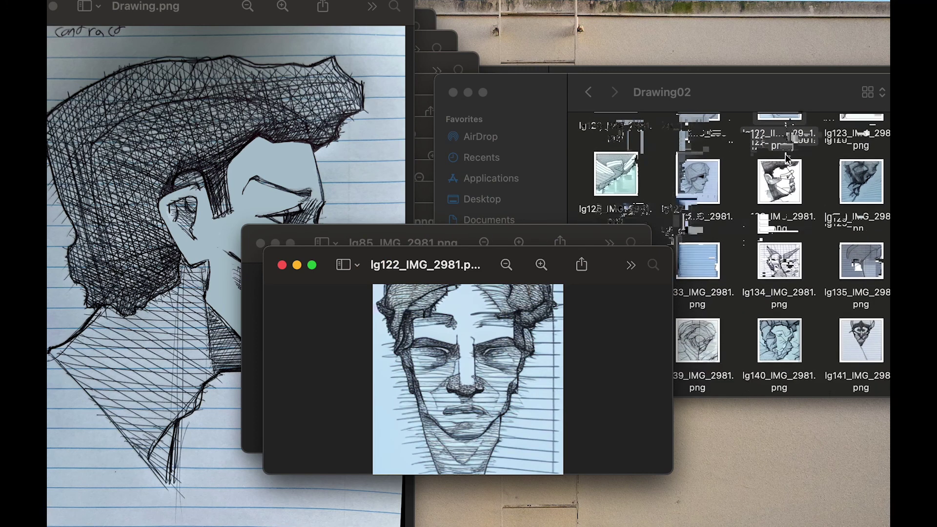
scroll(786, 155, "down", 6)
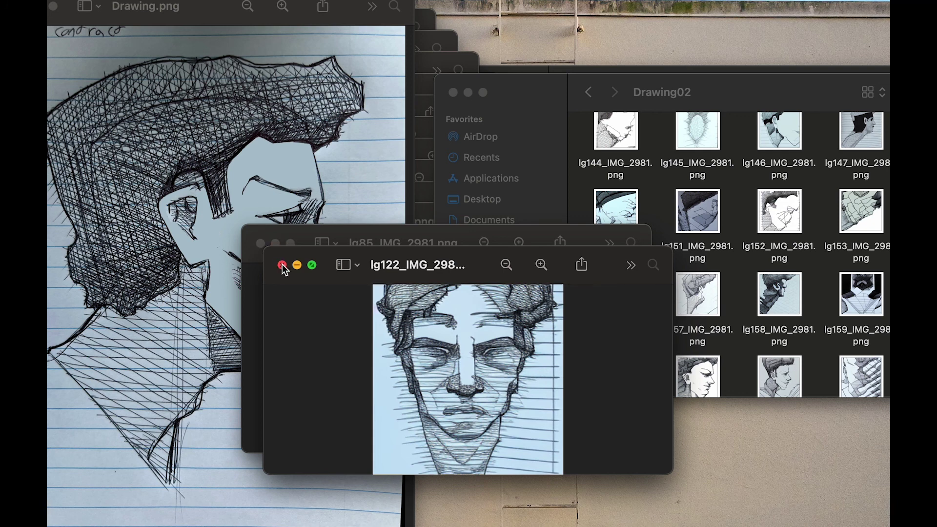
left_click(282, 265)
Step: Close the lg85 preview and scroll further down the Drawing02 grid
left_click(261, 244)
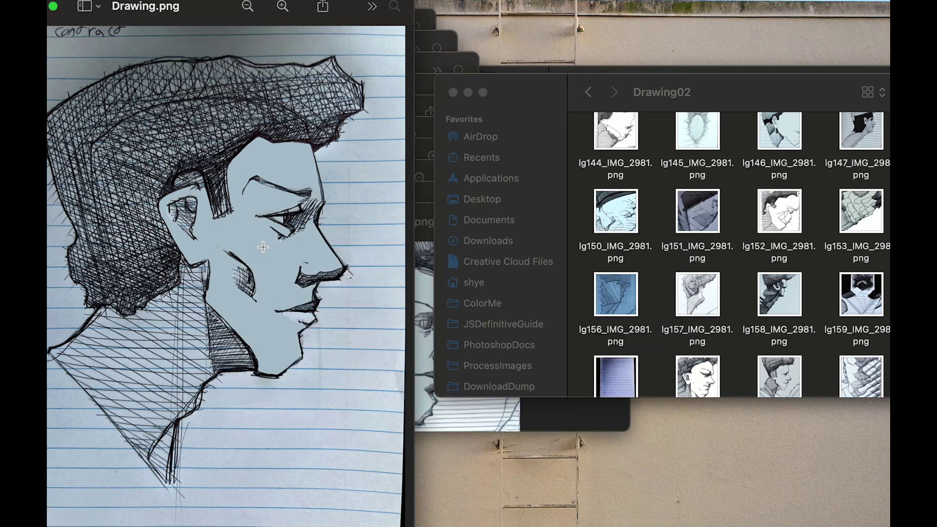
scroll(799, 250, "down", 5)
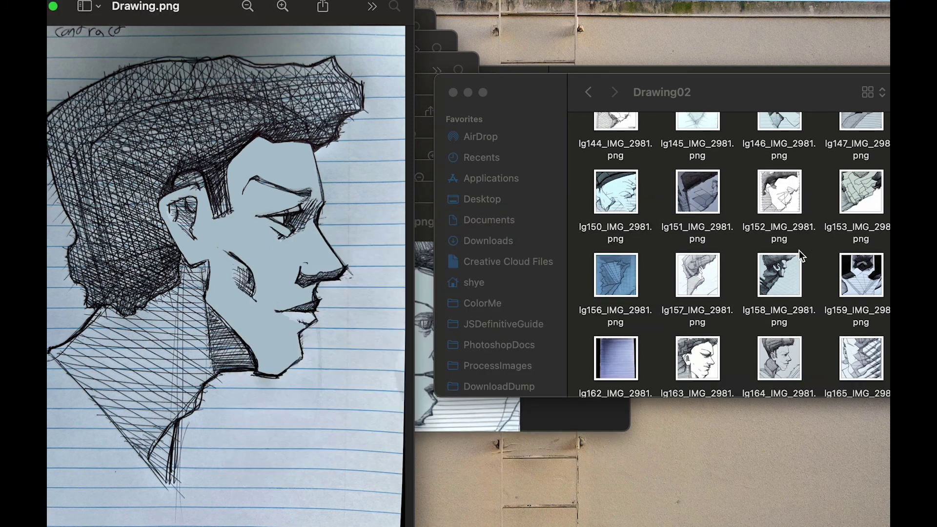